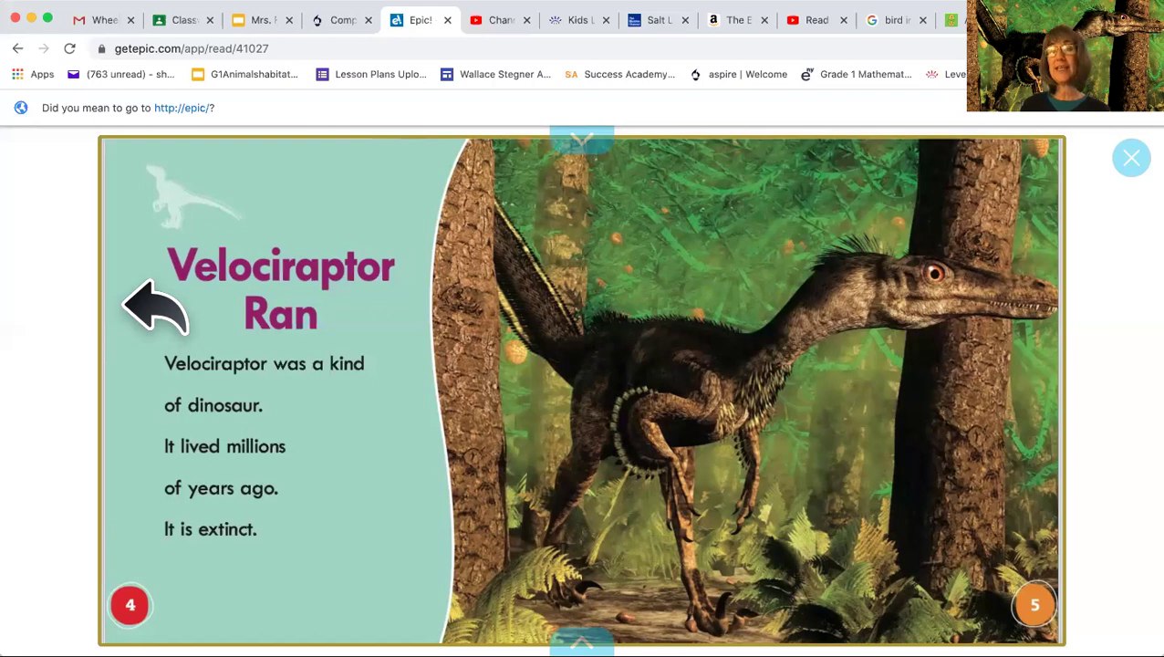
Page forward past the claw, teeth and tail spreads to pages 16–17 on feathers.
key("Right")
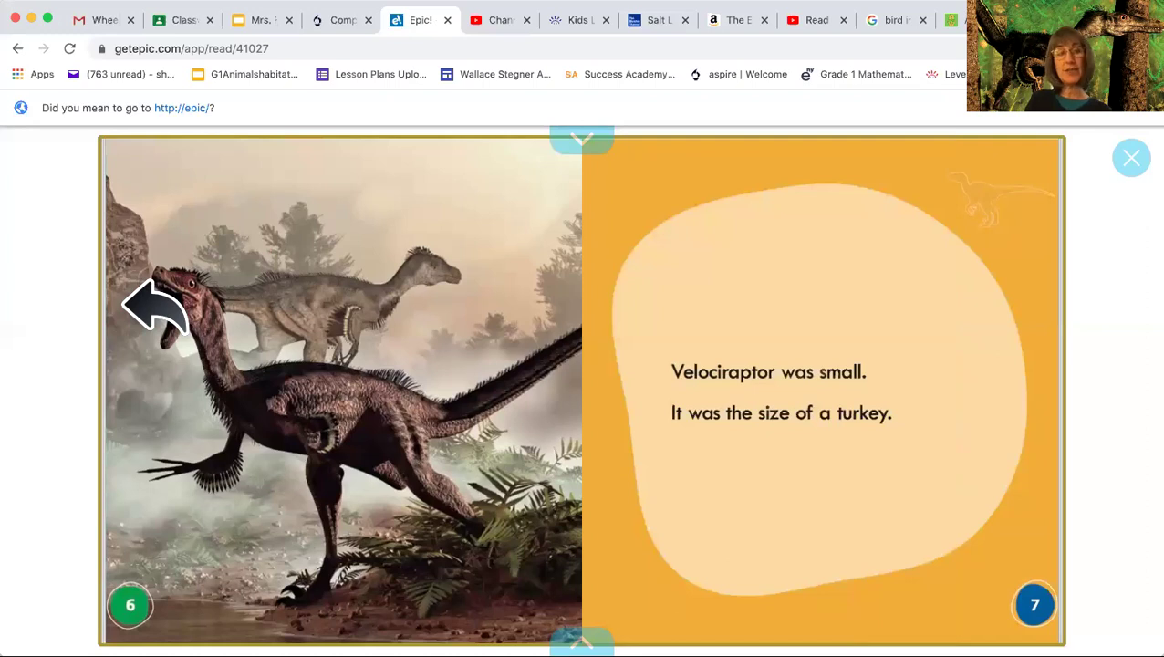
key("Right")
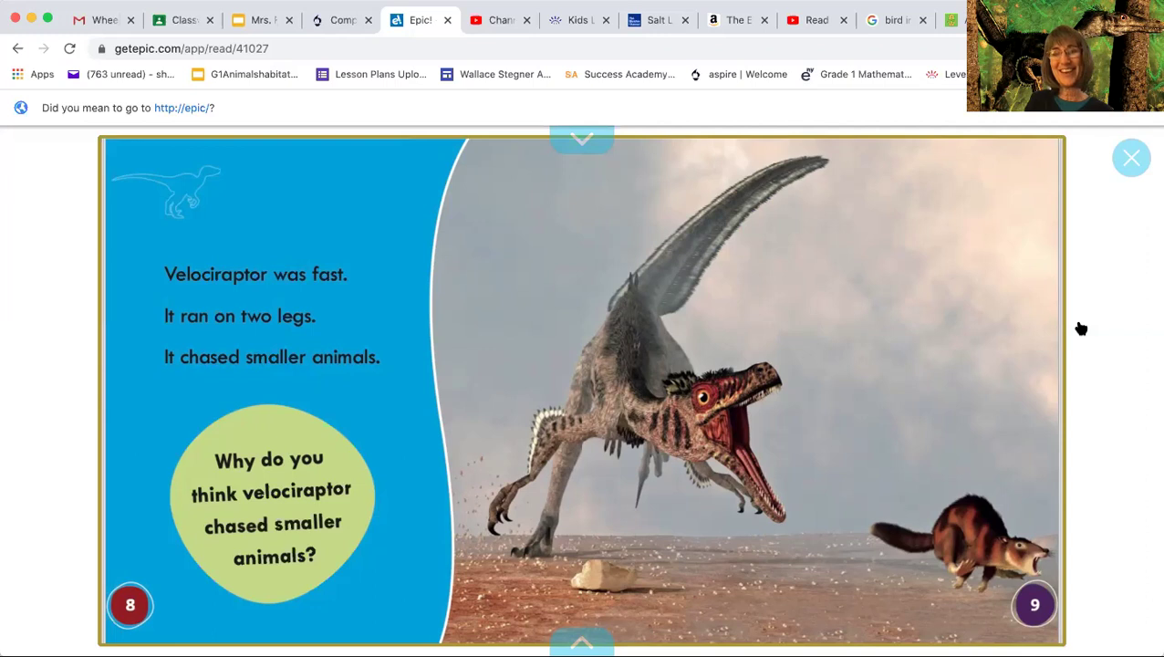
left_click(1082, 329)
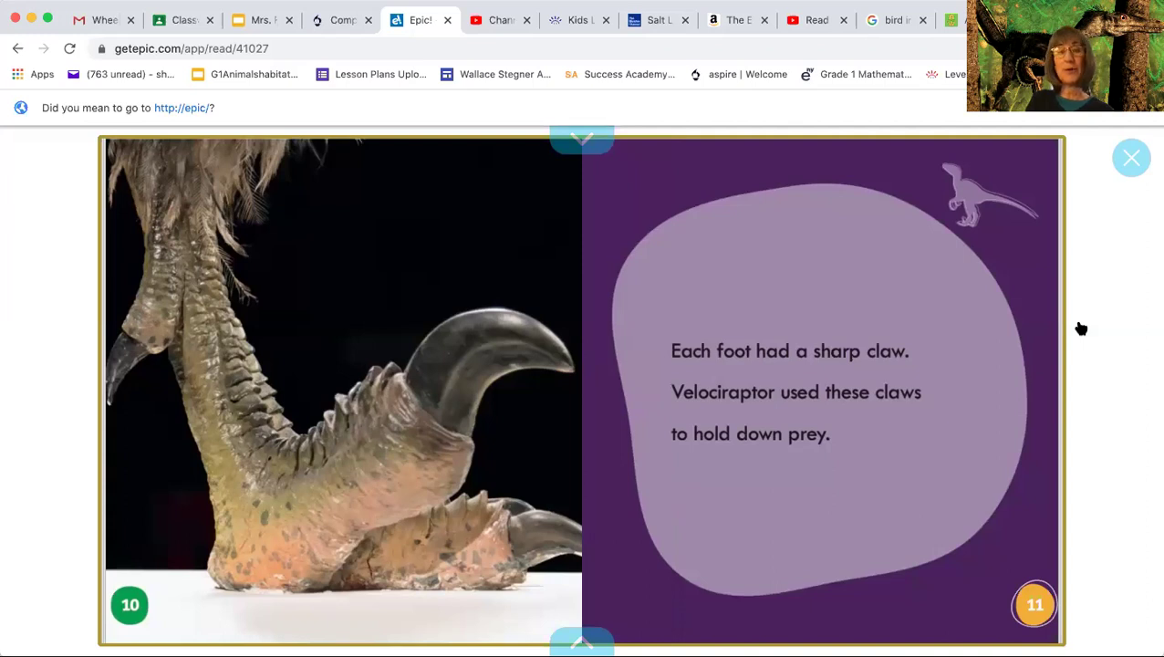
left_click(1082, 328)
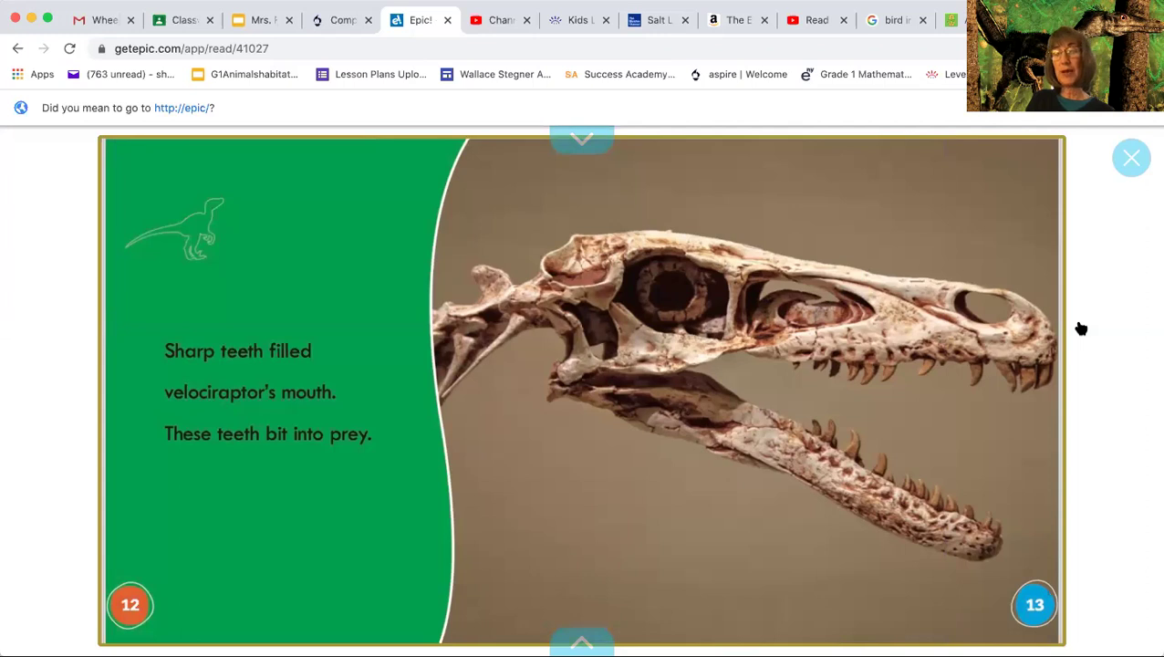
left_click(1081, 328)
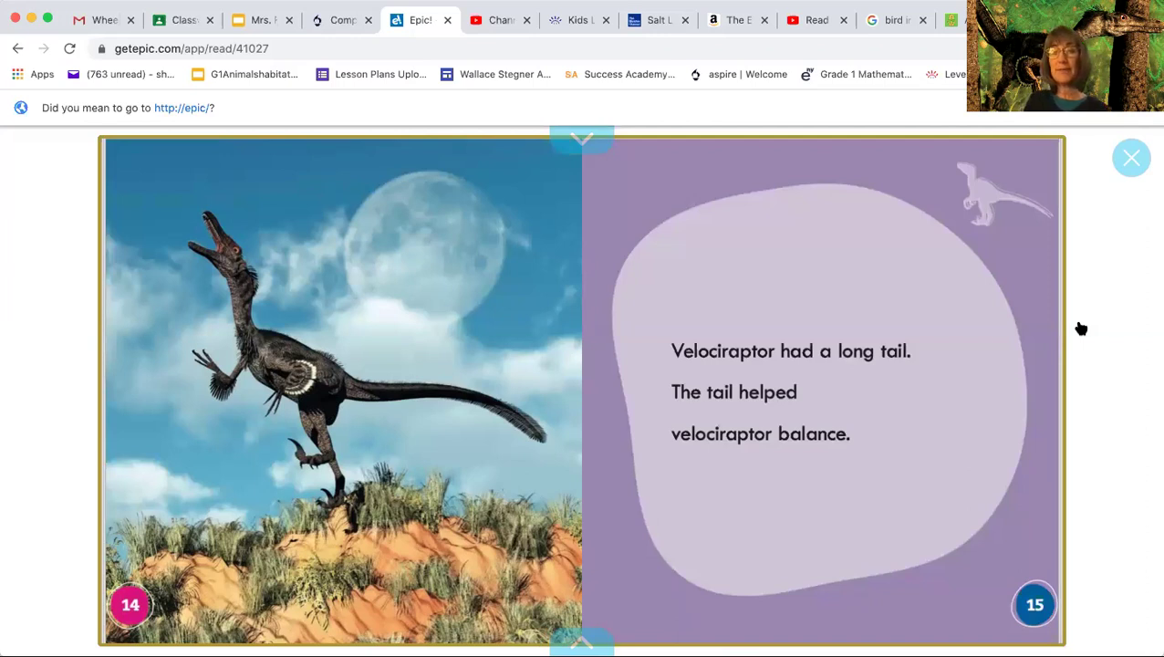
left_click(1063, 320)
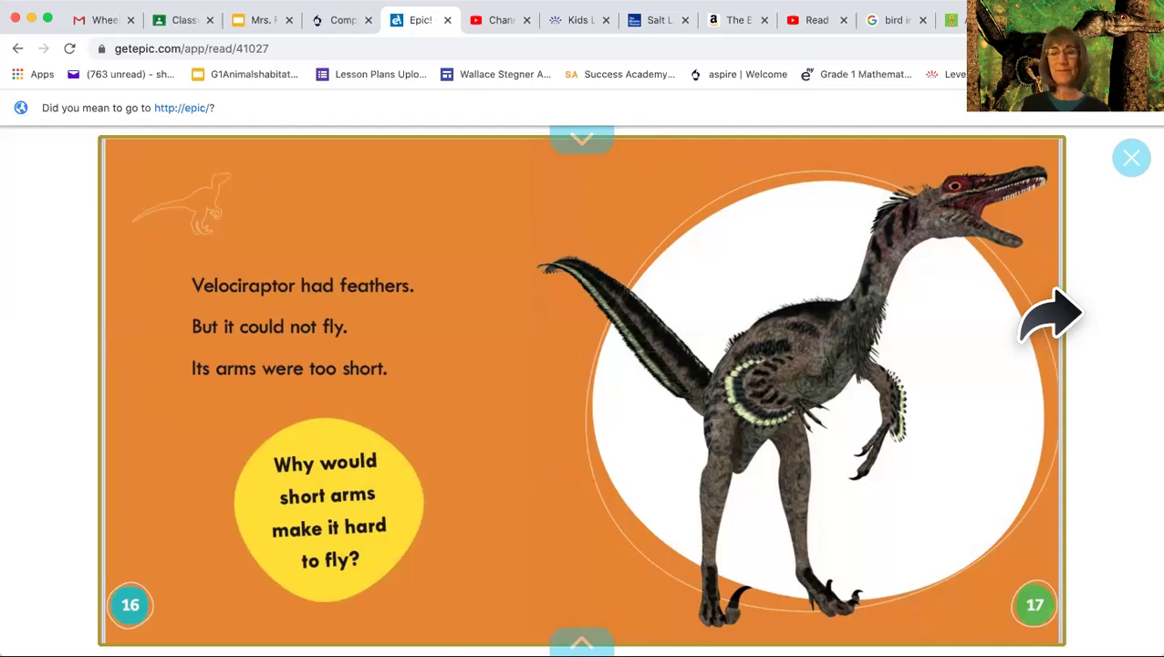
Advance past pages 18–19 and the nests-and-eggs spread to the 22–23 glossary pages.
left_click(1051, 315)
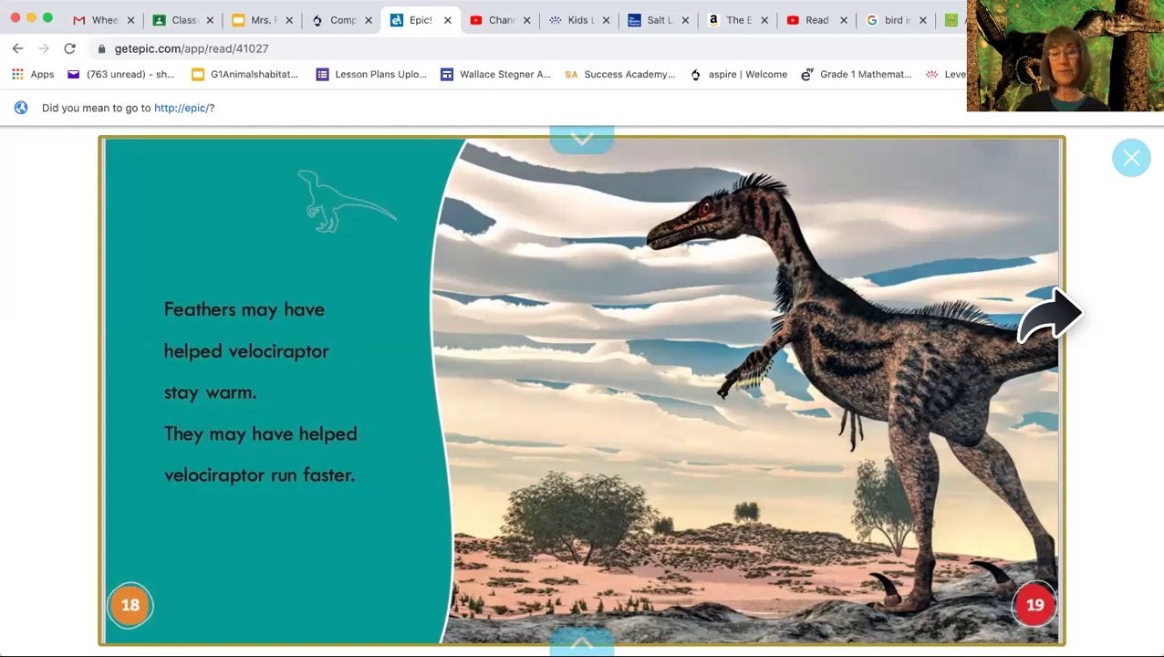
key("Right")
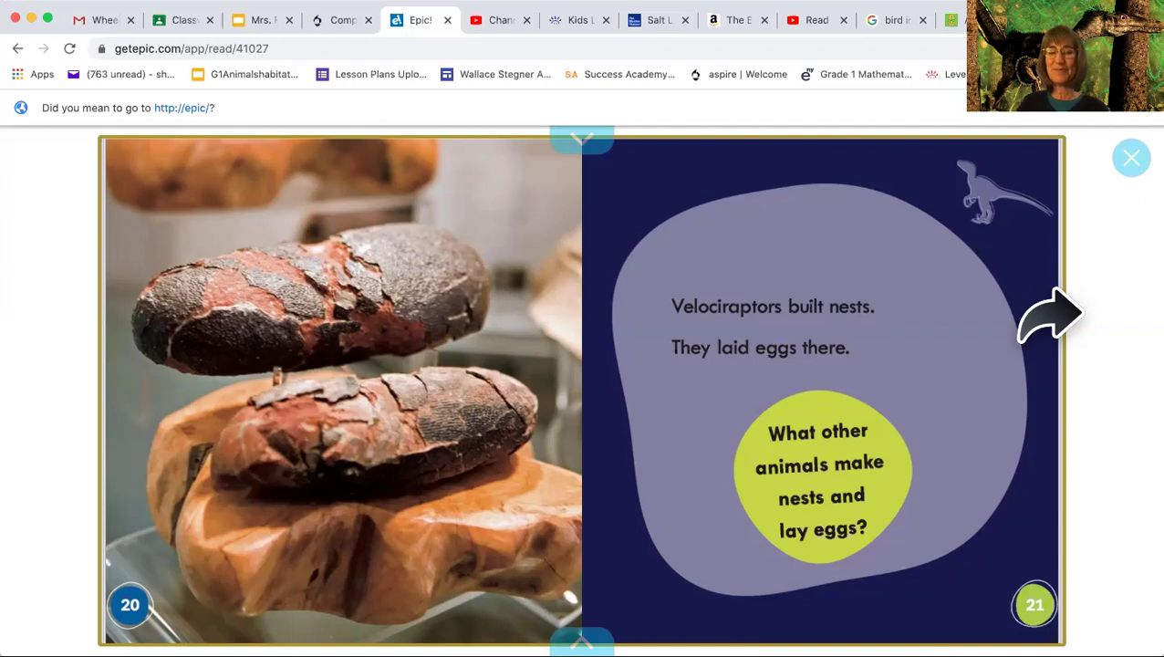
left_click(1051, 315)
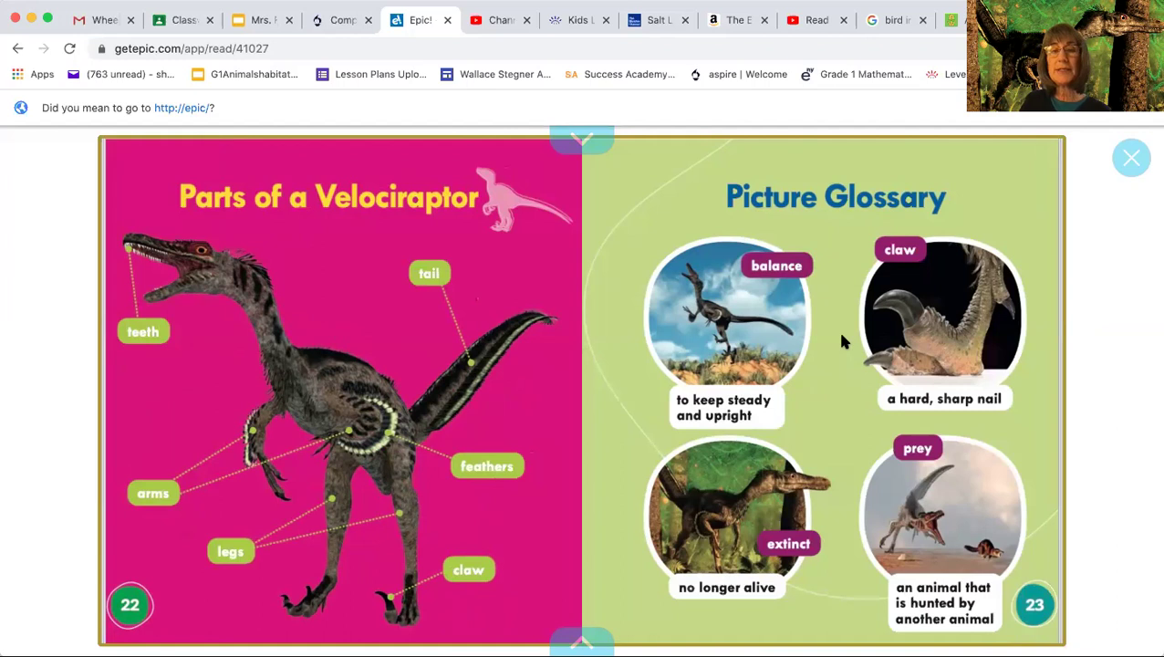
Hear the balance, claw and prey glossary definitions read aloud, then switch to the Venn diagram PDF.
left_click(758, 410)
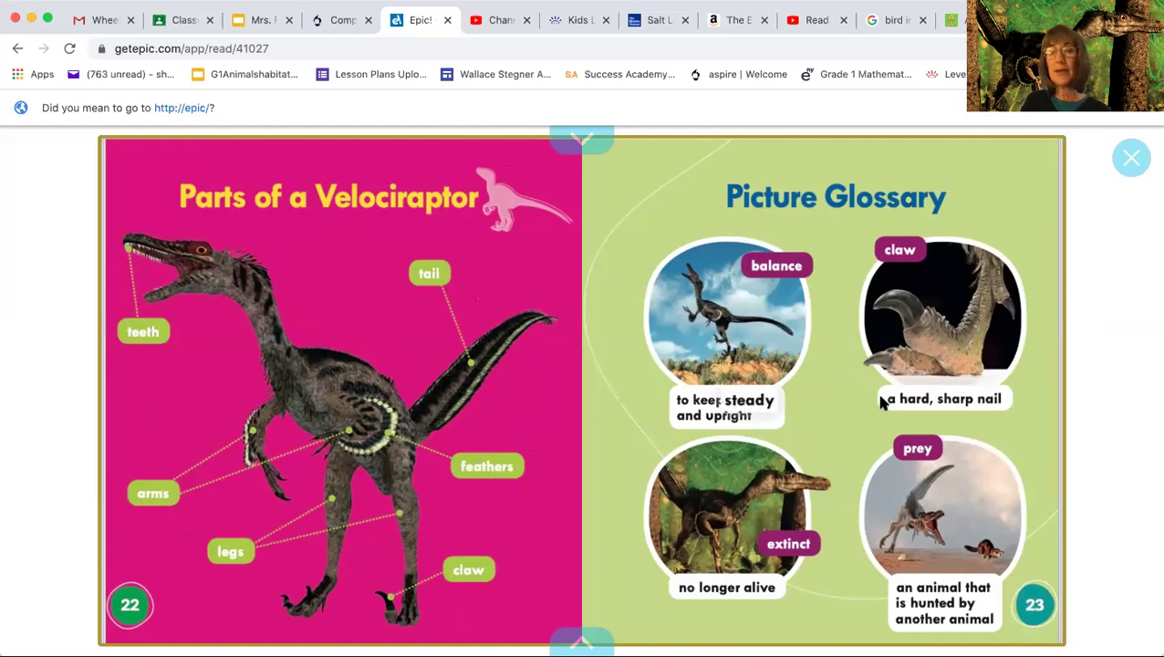
left_click(954, 405)
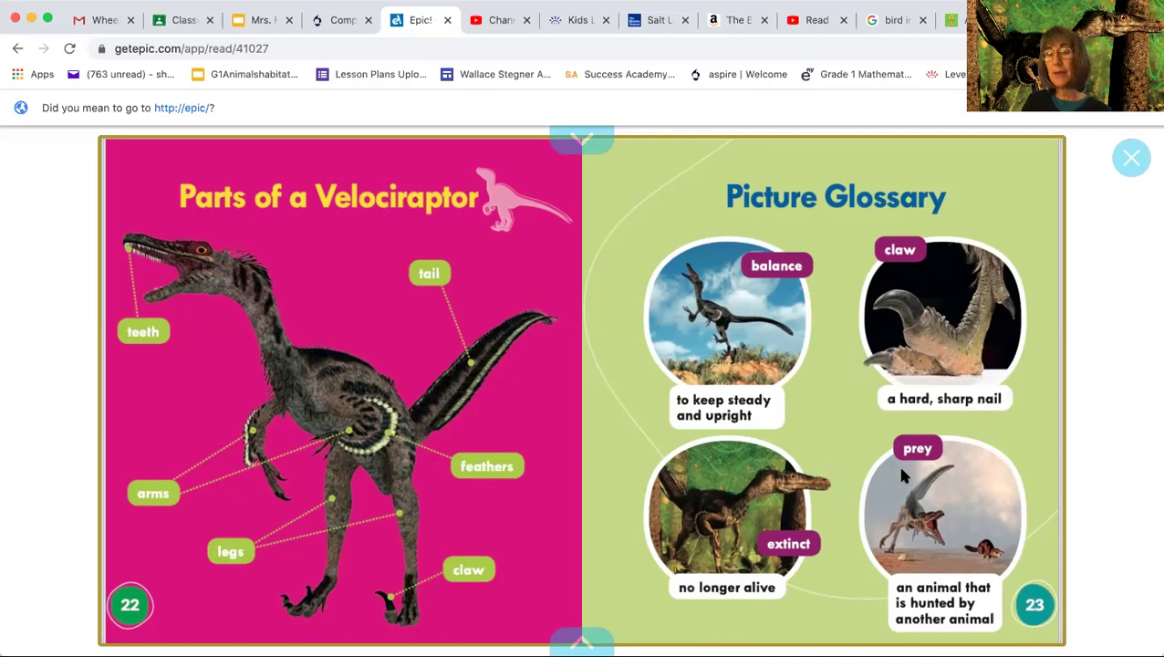
left_click(906, 597)
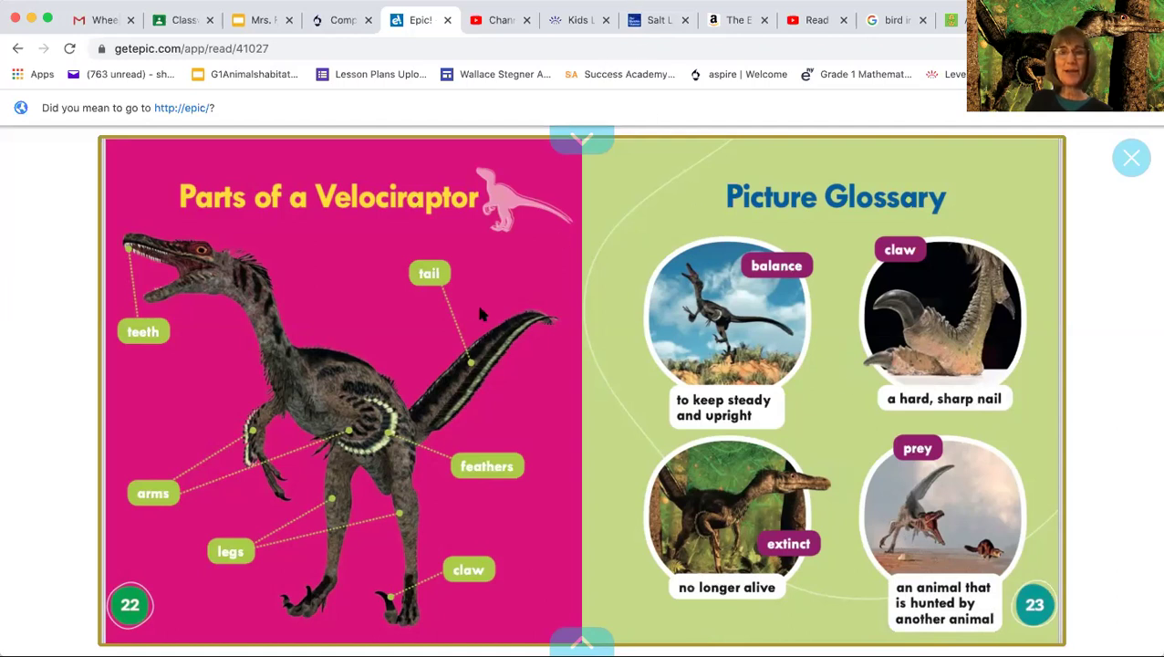
key("super+Tab")
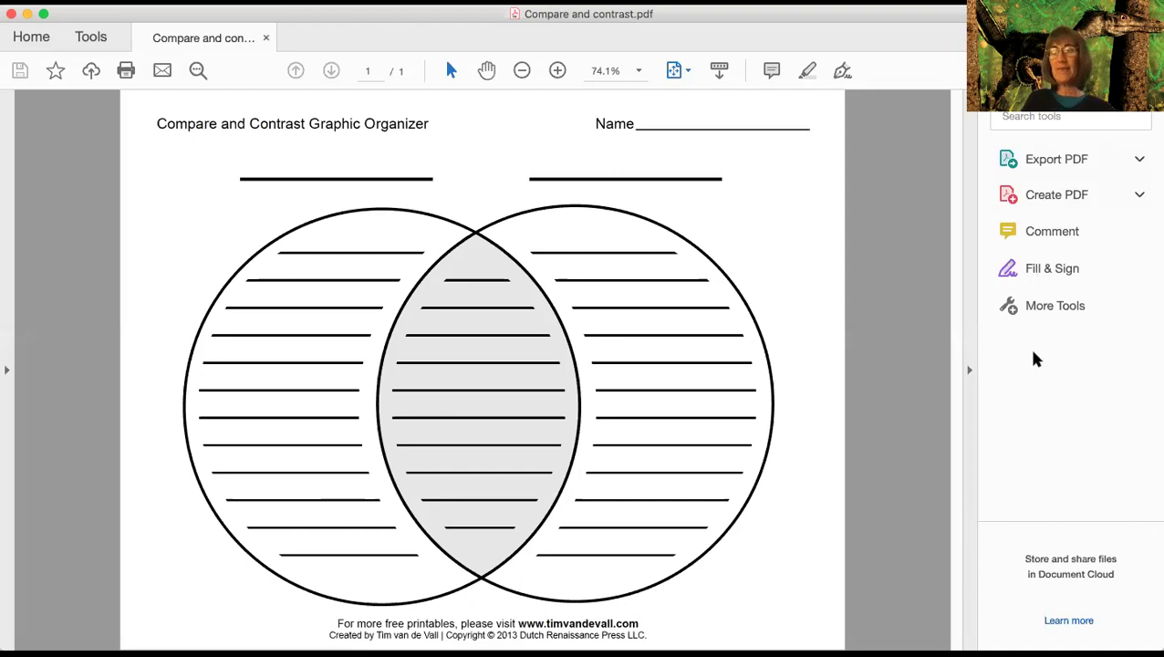
Add an empty Fill & Sign text box on the left circle's title line, then return to the book.
left_click(1035, 274)
left_click(343, 194)
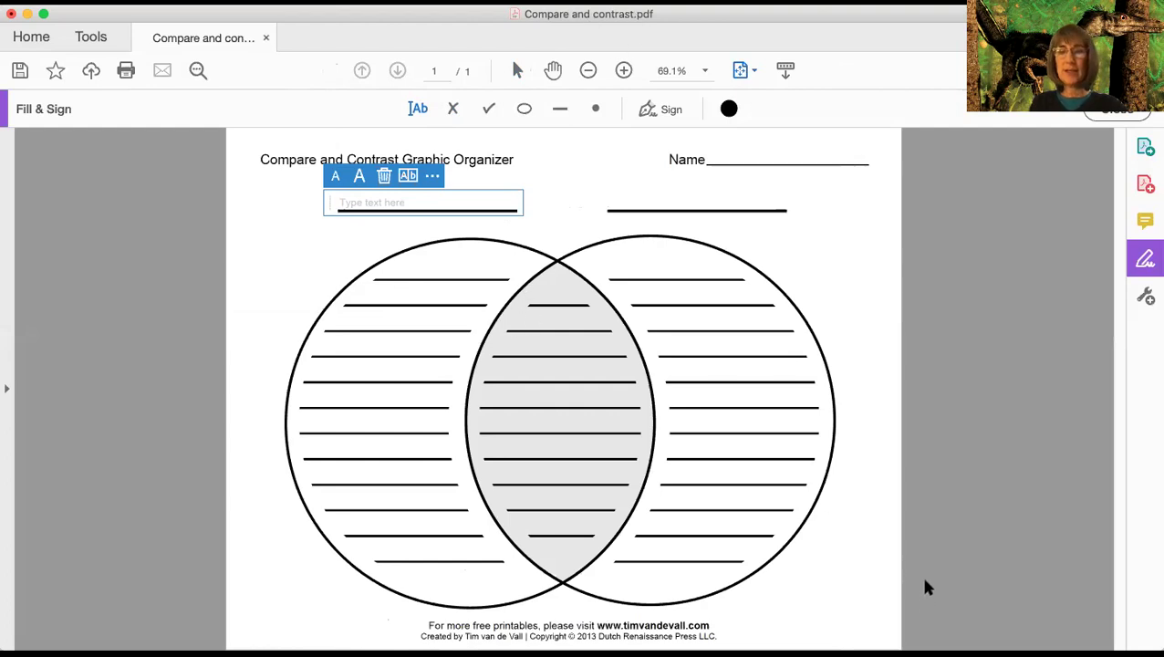
key("super+Tab")
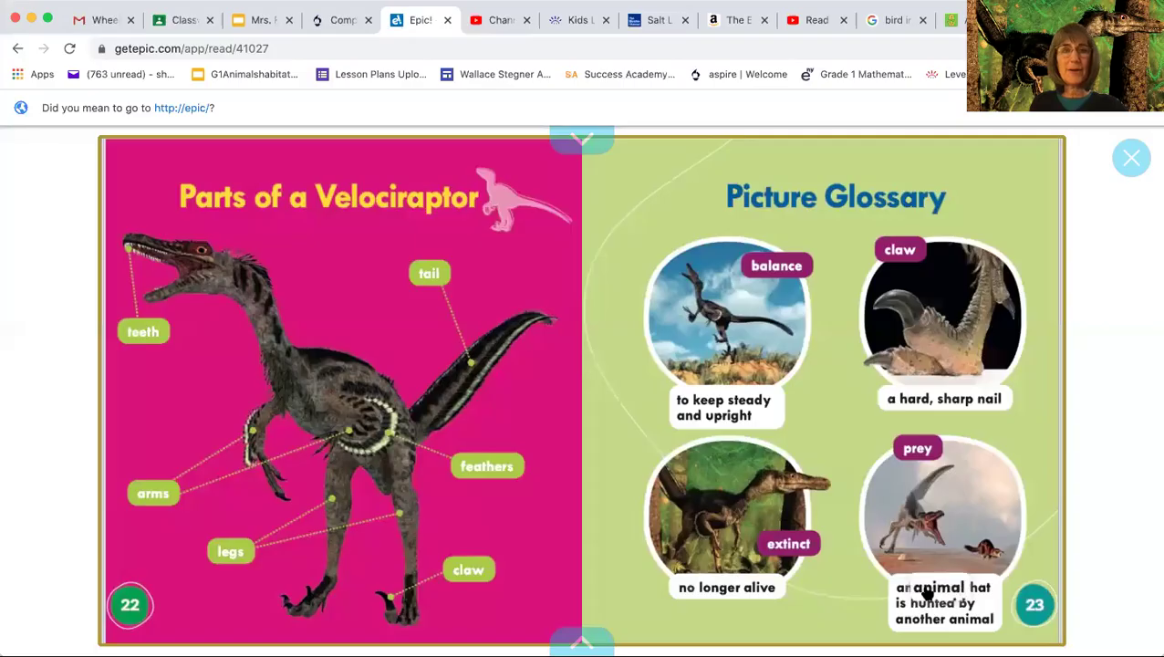
left_click(361, 210)
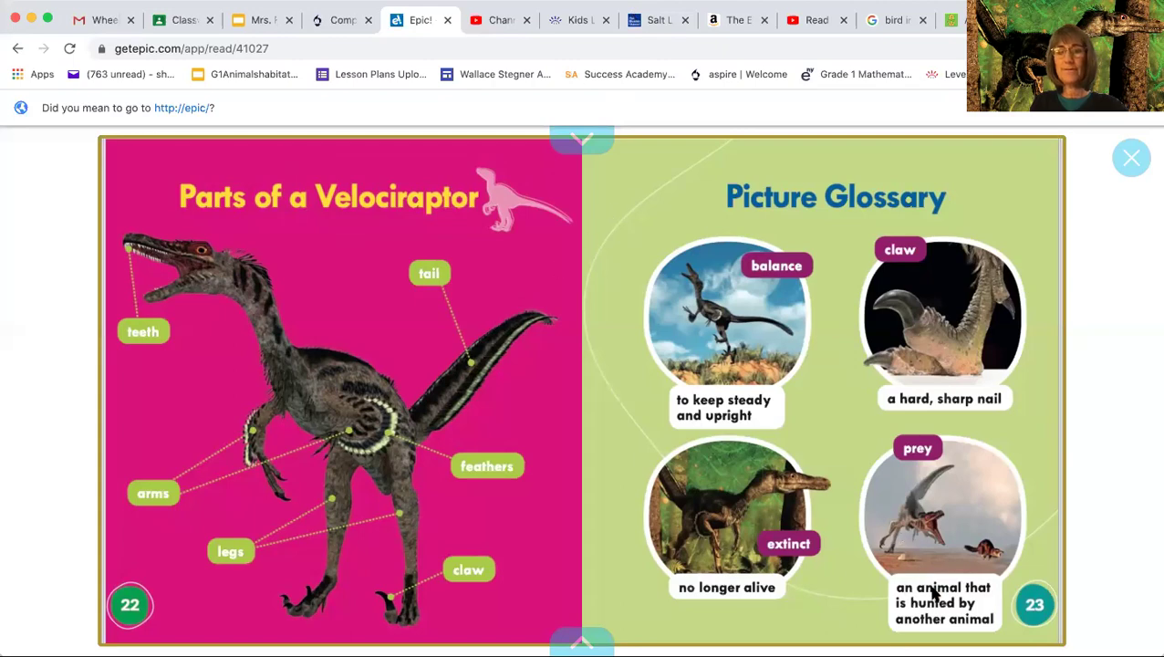
Type 'Velociraptor' into the left title line's text box.
key("super+Tab")
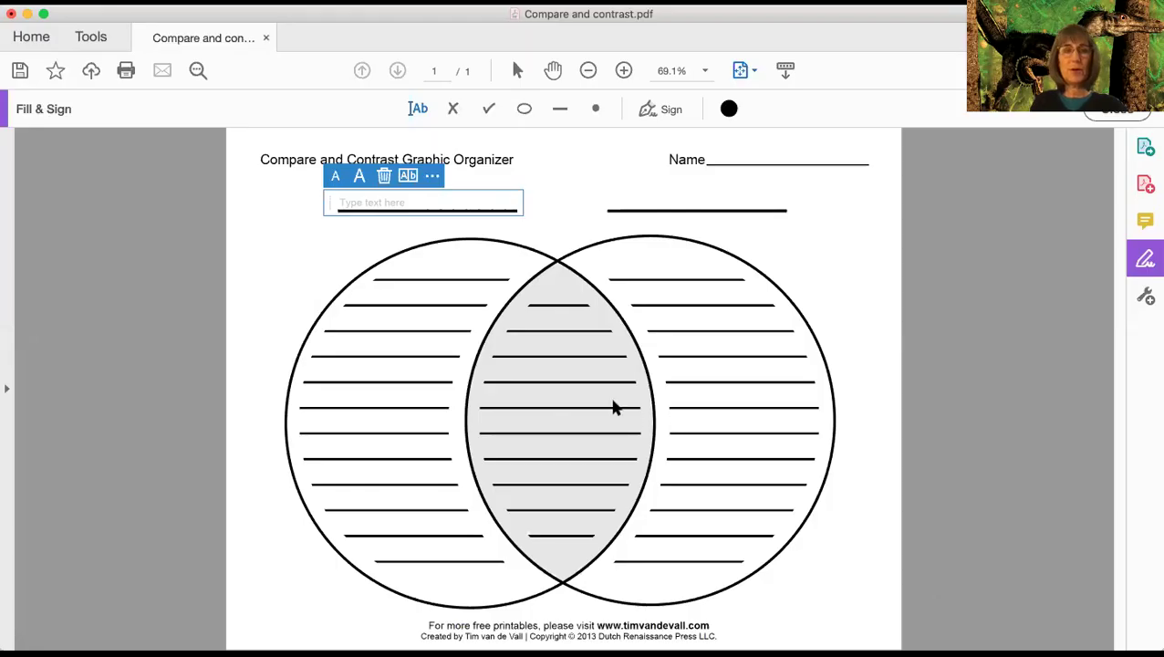
type("V")
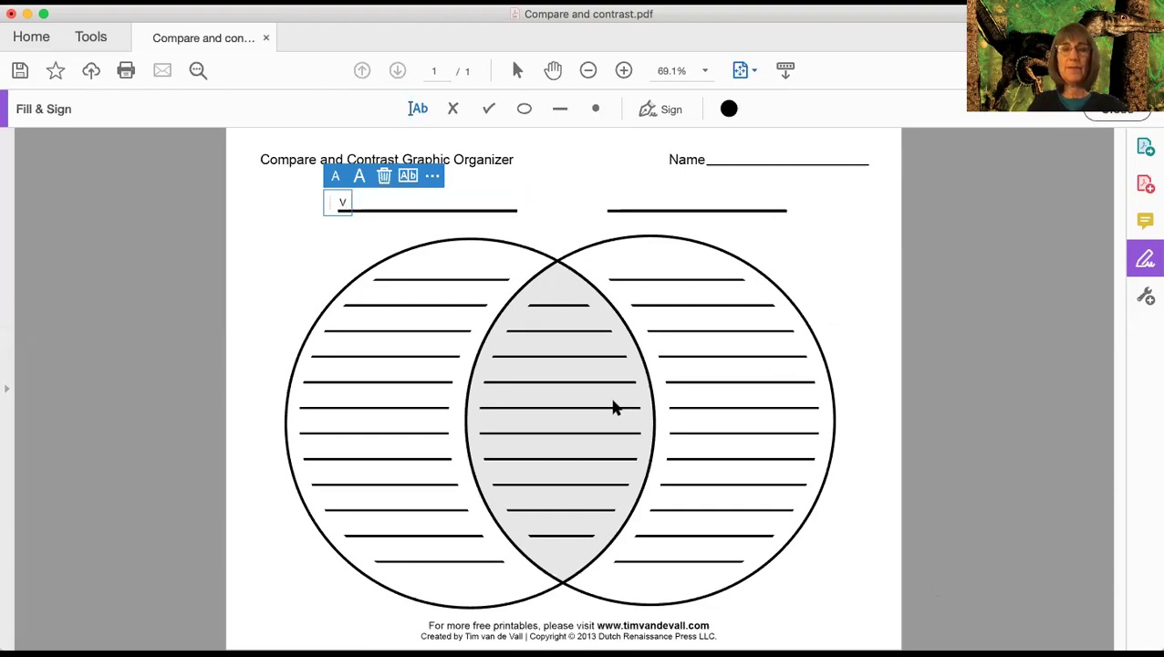
key("BackSpace")
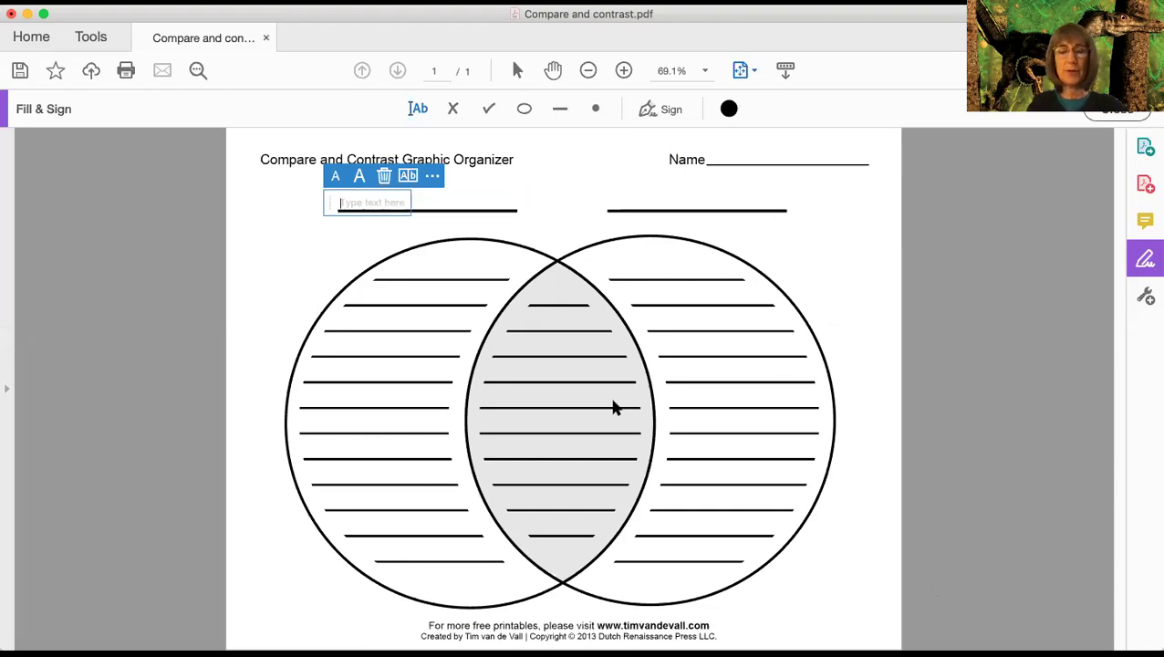
type("Ve")
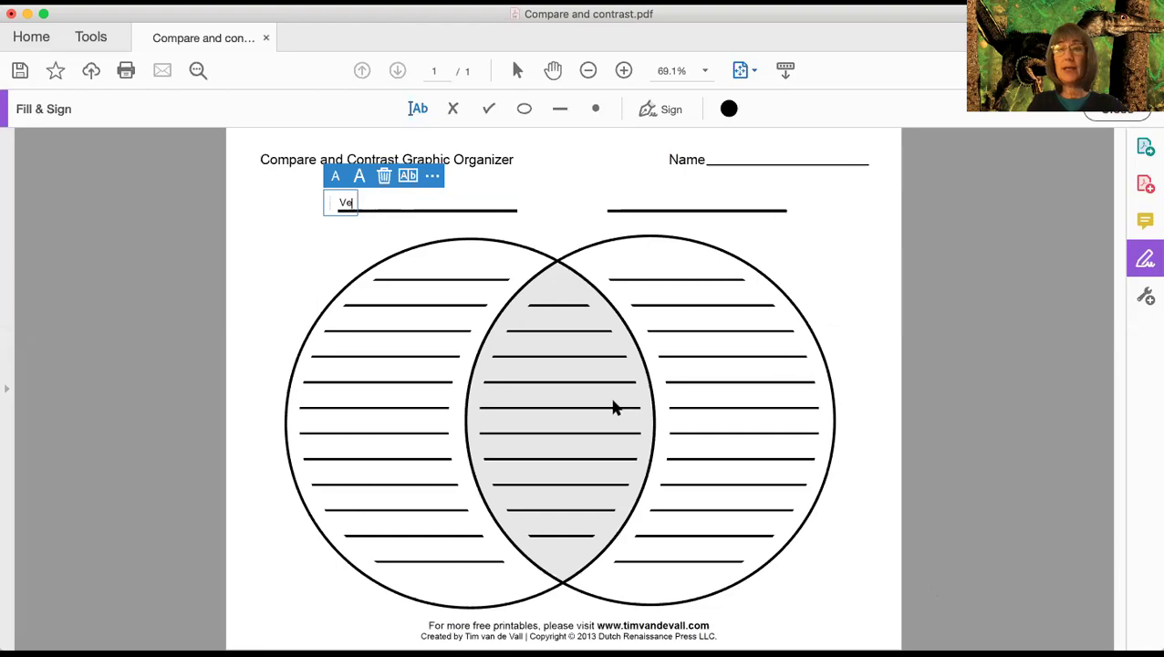
type("locir")
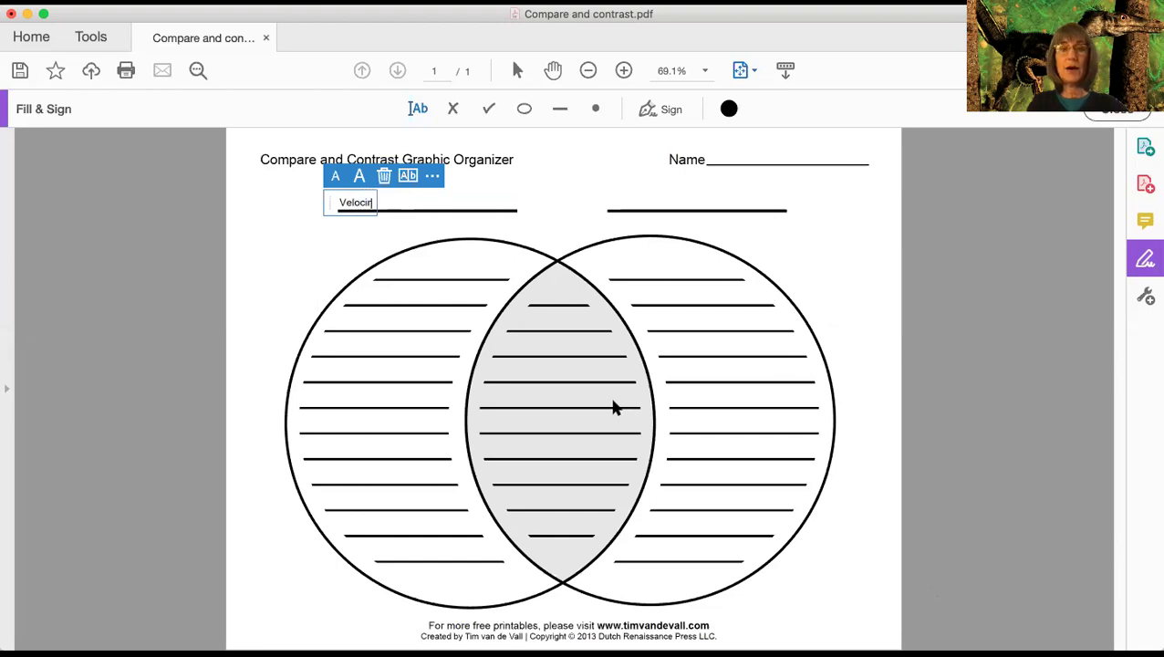
type("aptor")
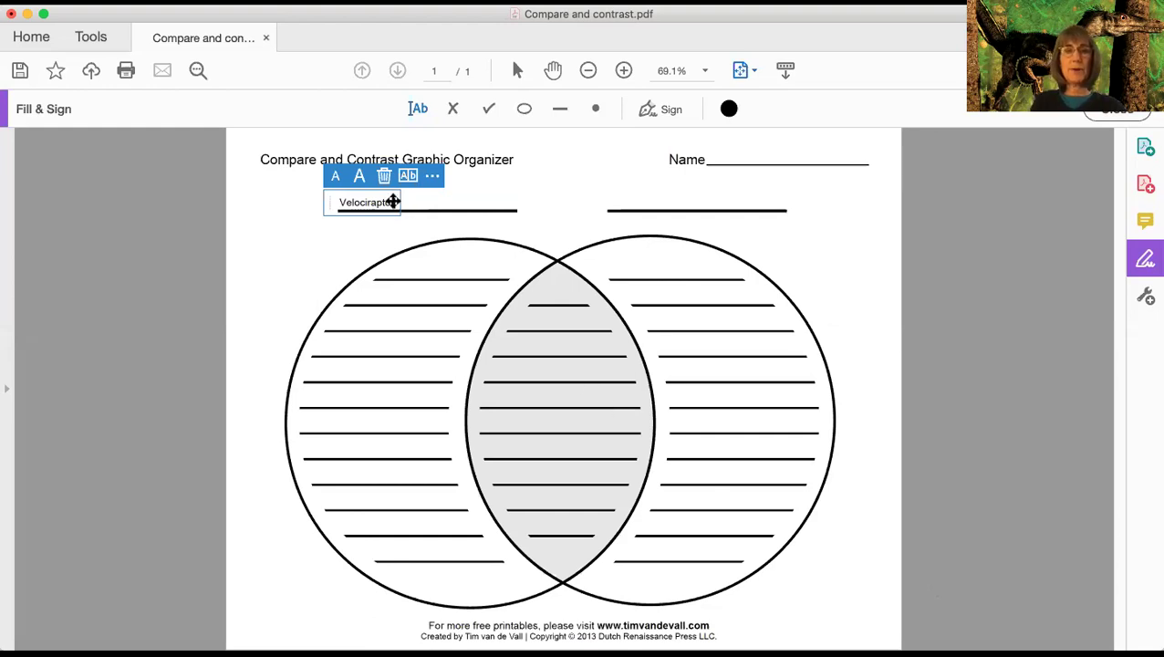
Enlarge the Velociraptor label's font size by several steps.
left_click_drag(393, 202, 333, 201)
left_click(359, 176)
left_click(360, 175)
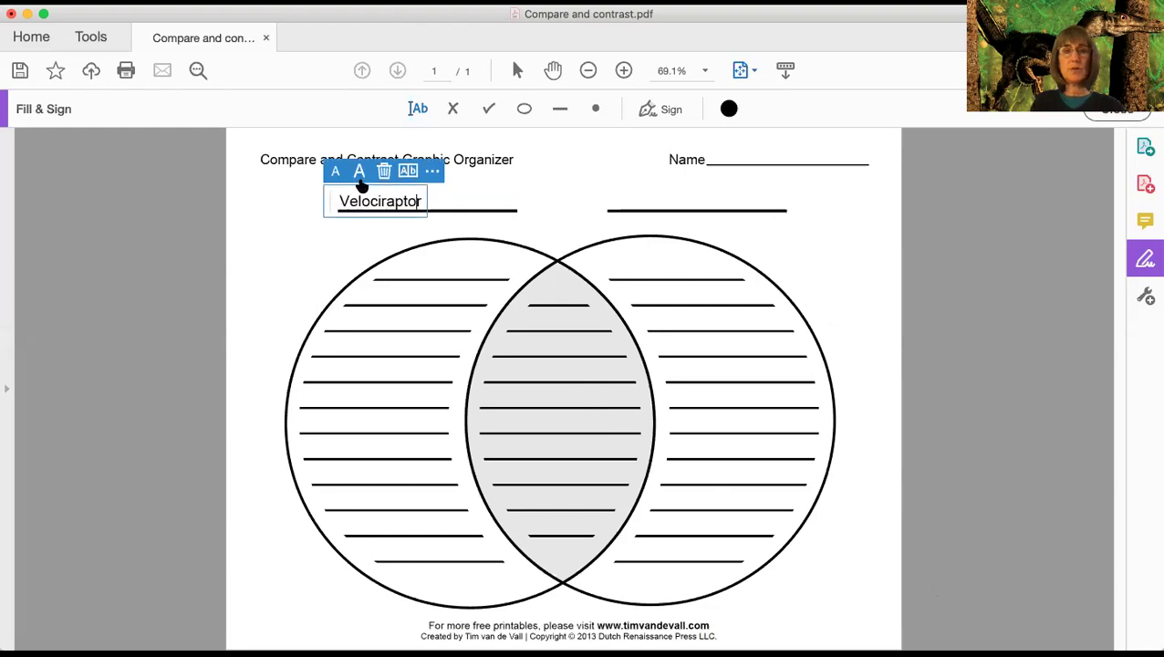
left_click(360, 175)
left_click(358, 181)
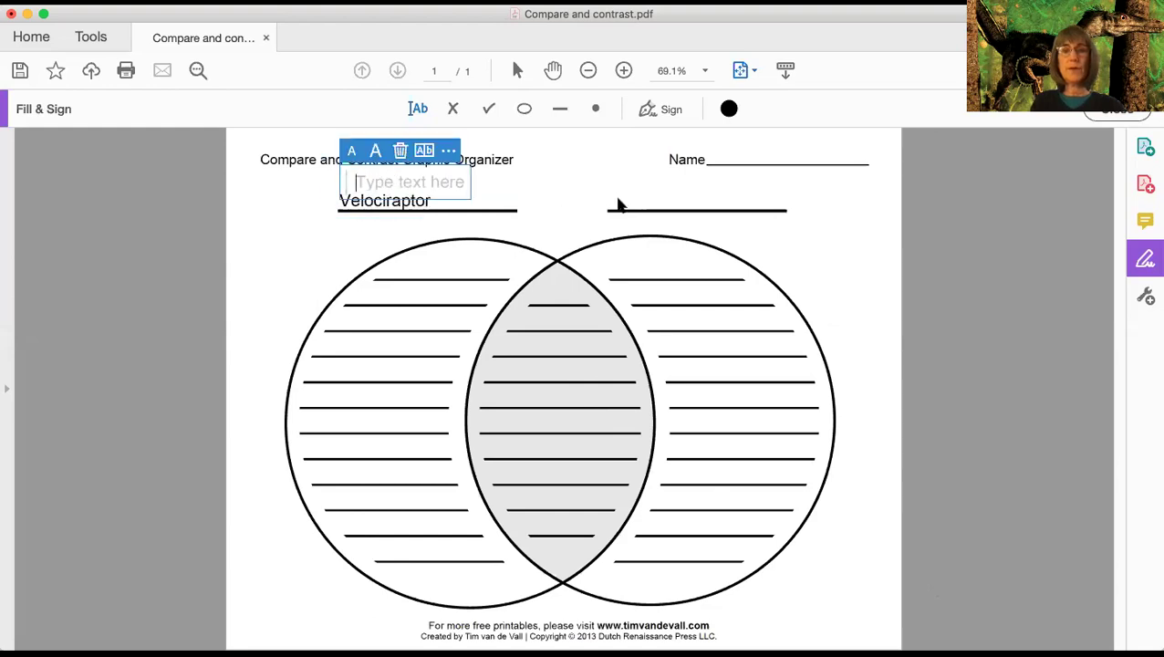
Add an enlarged text box on the right heading line and fill in 'Pterodactyl' from the suggestions.
left_click(614, 200)
left_click(614, 200)
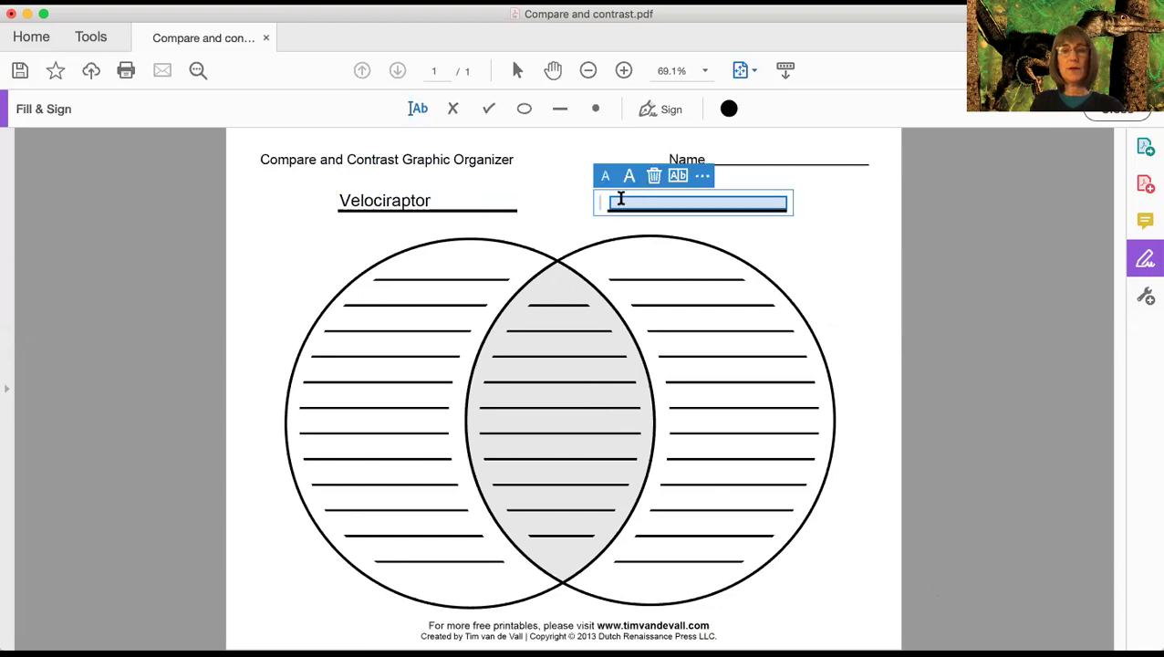
left_click(629, 176)
left_click(629, 177)
left_click(629, 176)
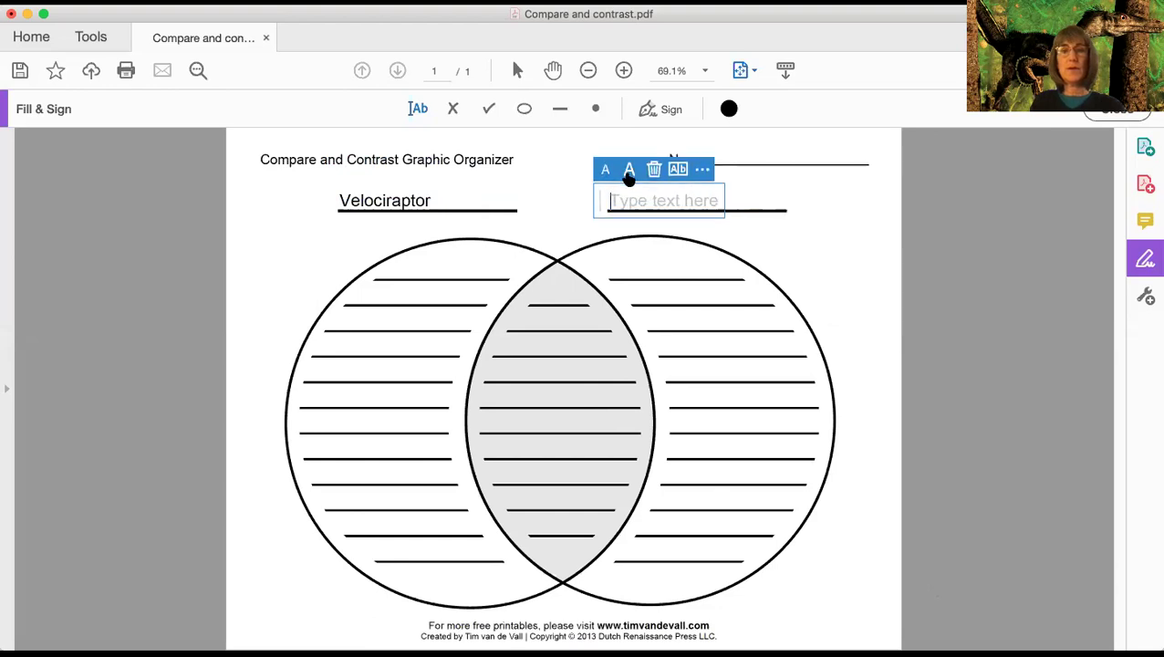
type("P")
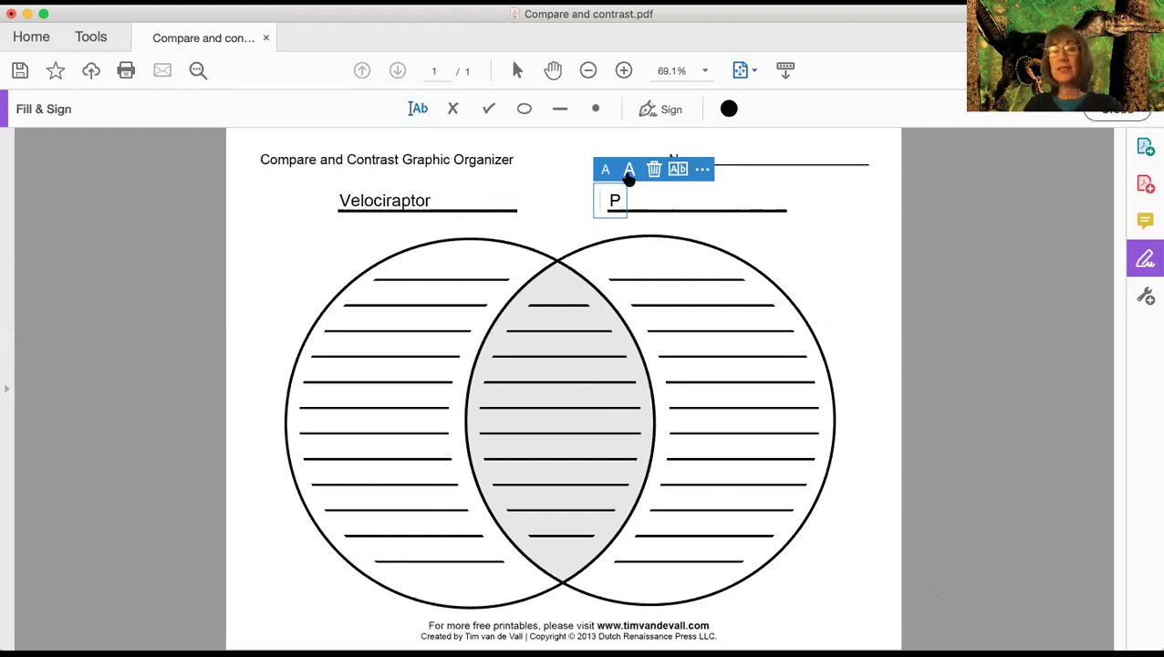
type("e")
key("BackSpace")
type("t")
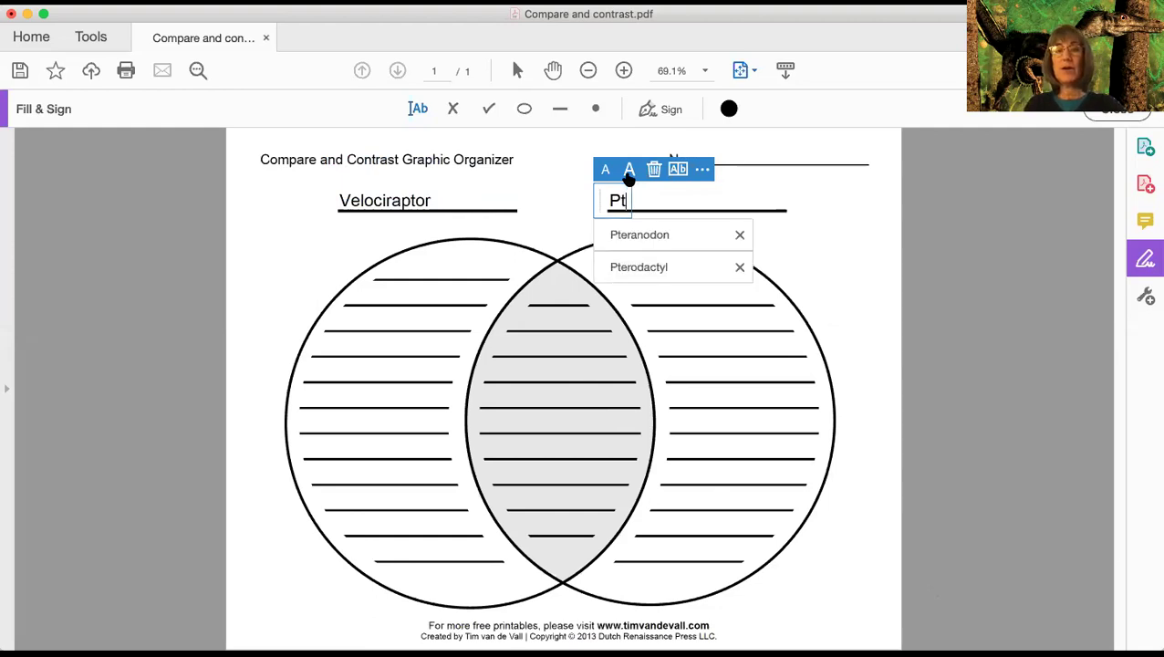
left_click(630, 269)
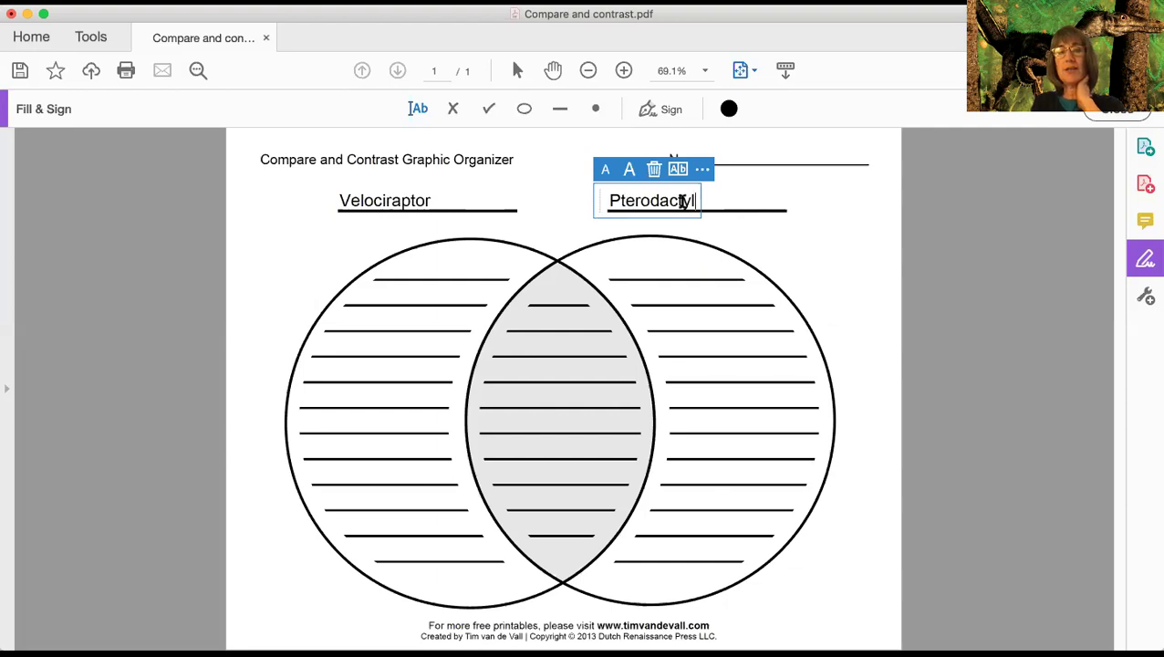
left_click(546, 299)
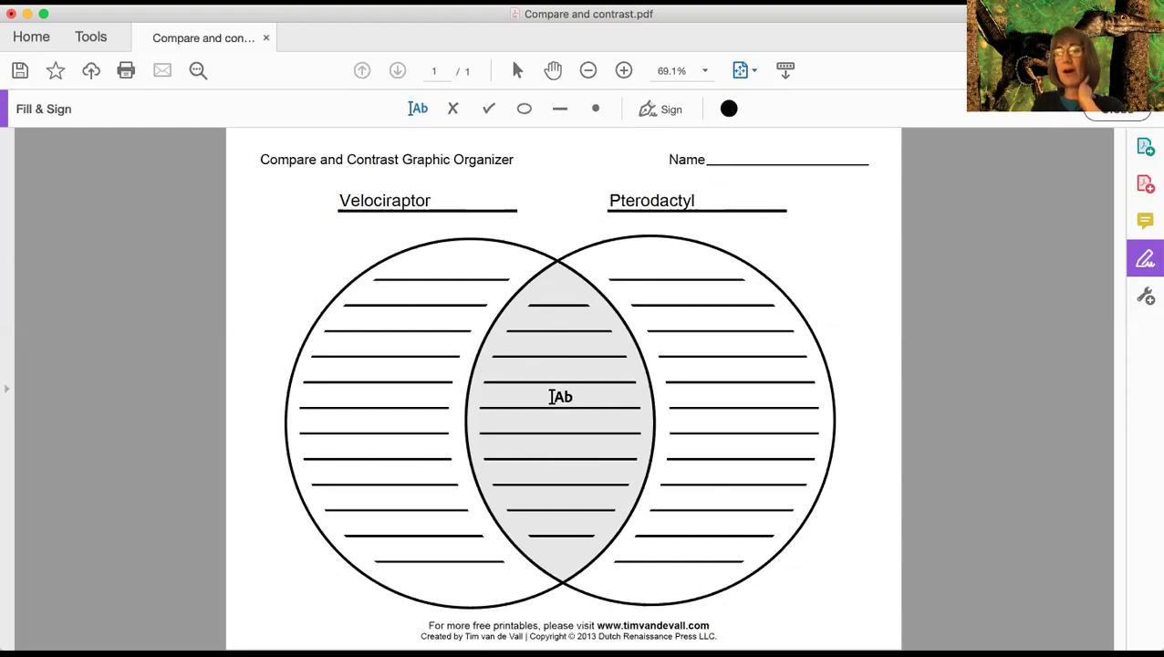
Enter 'reptiles' on the overlap's top line.
left_click(546, 296)
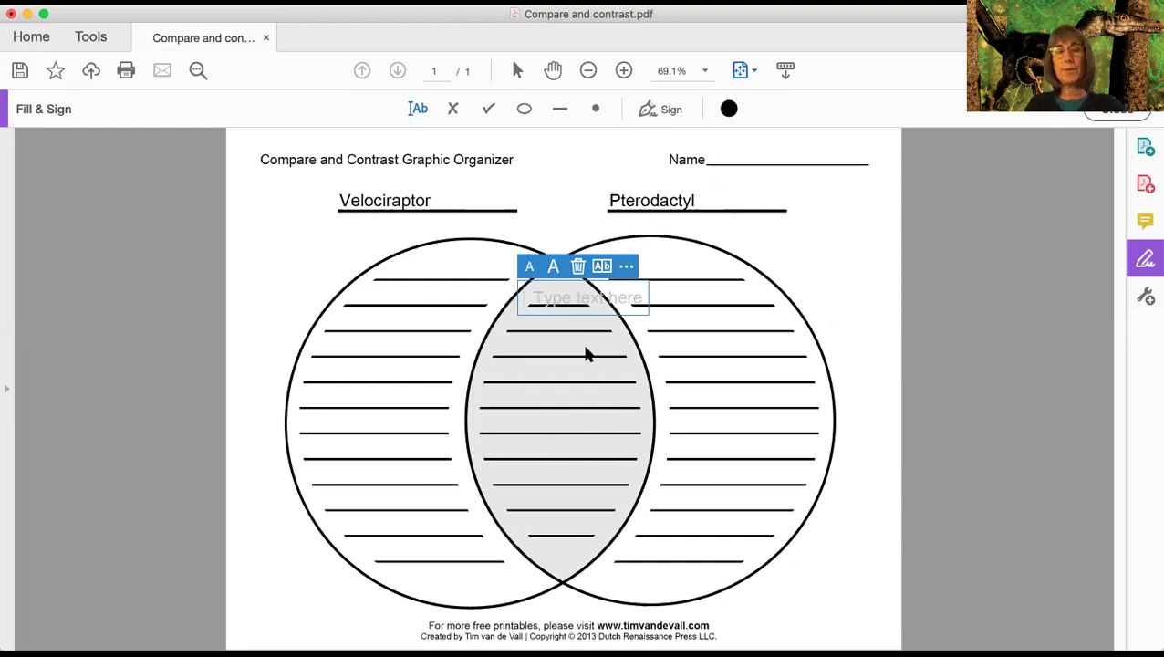
type("rp")
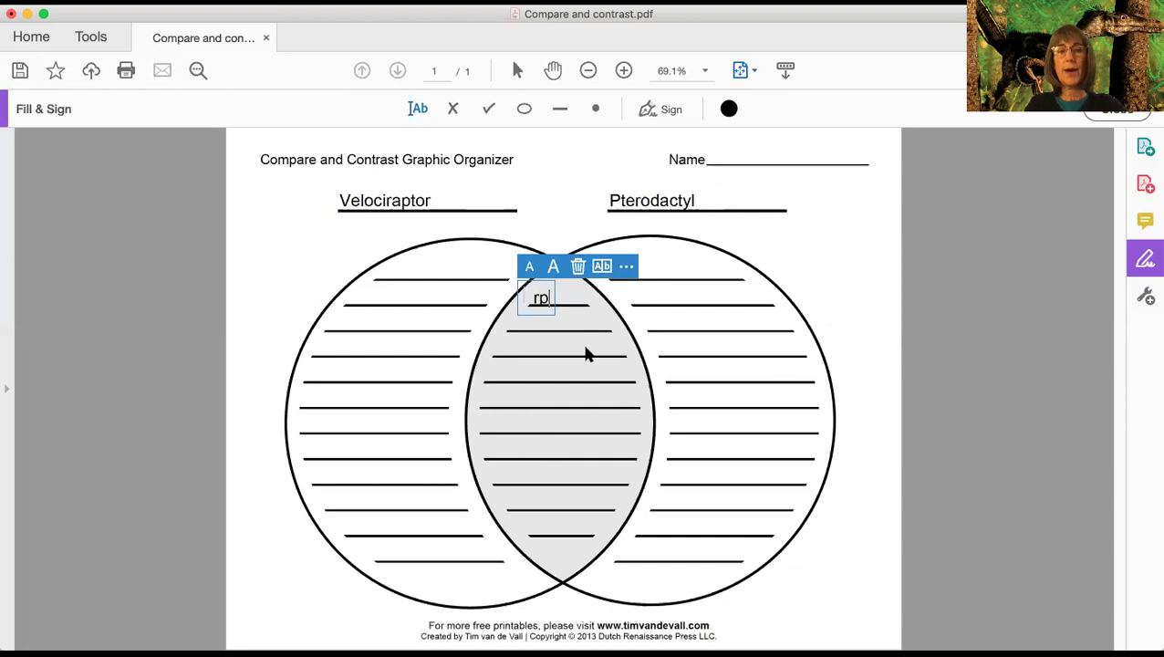
key("BackSpace")
type("eptiles")
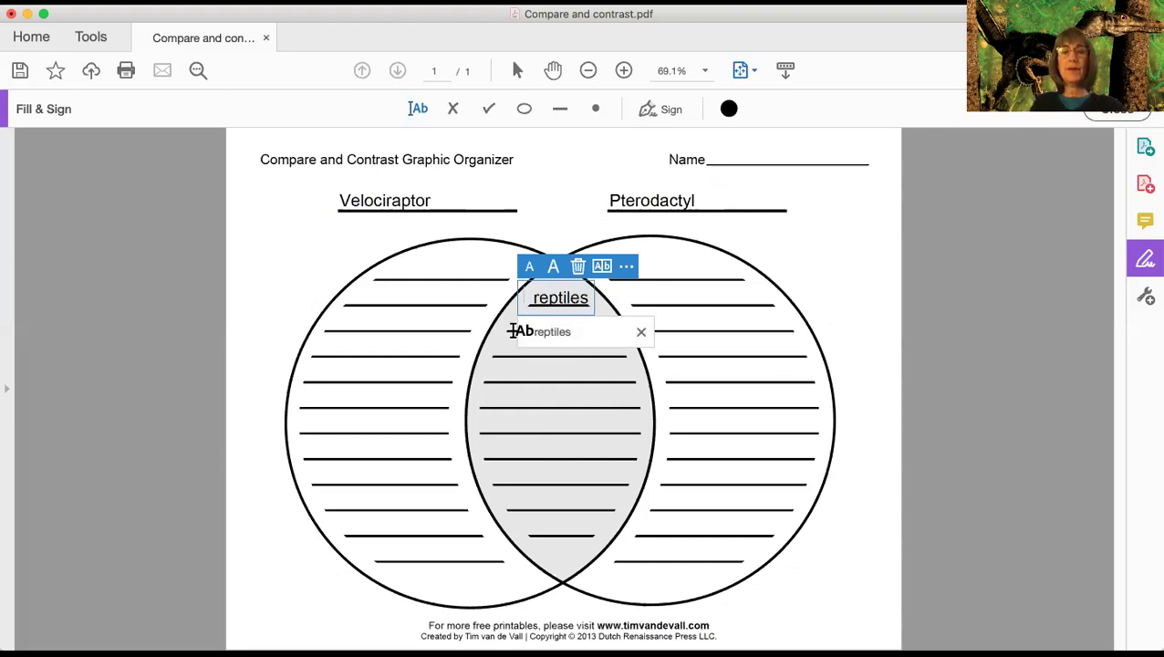
left_click(511, 324)
Add 'extinct' on the next overlap line.
left_click(511, 324)
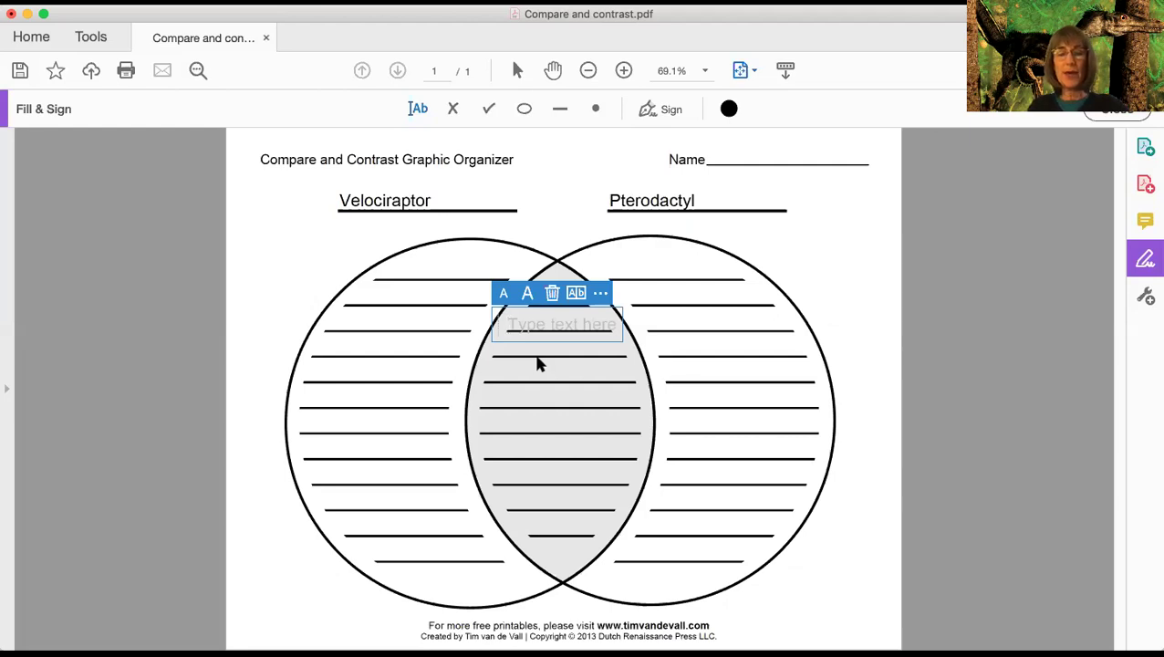
type("extic")
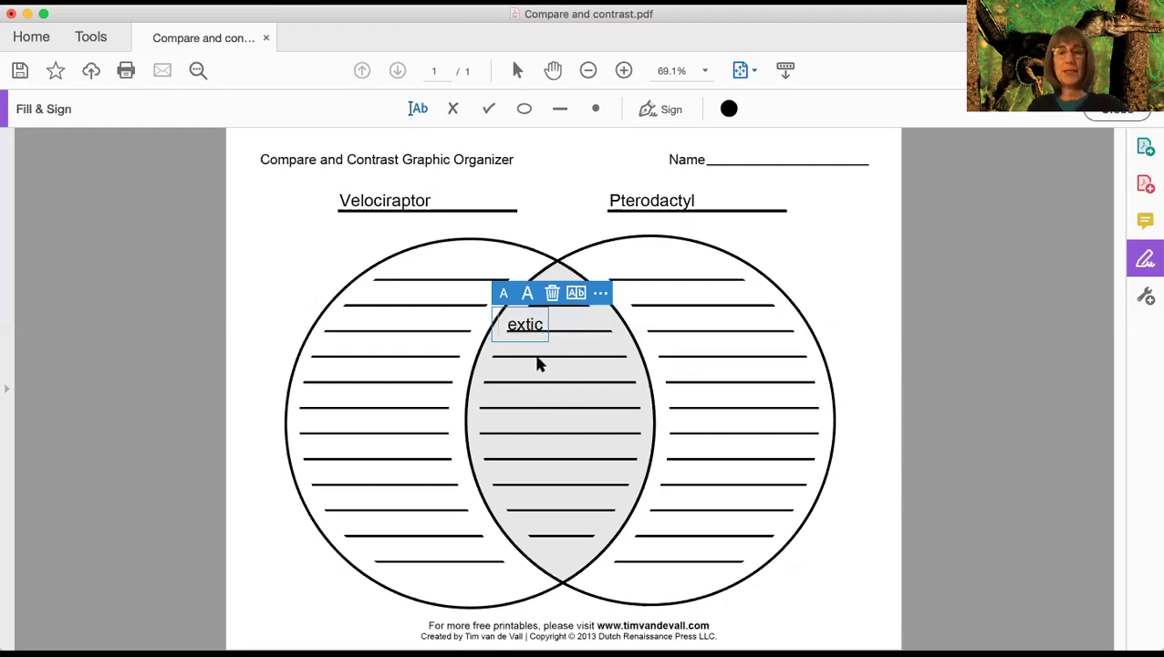
type("t")
key("BackSpace")
key("BackSpace")
type("n")
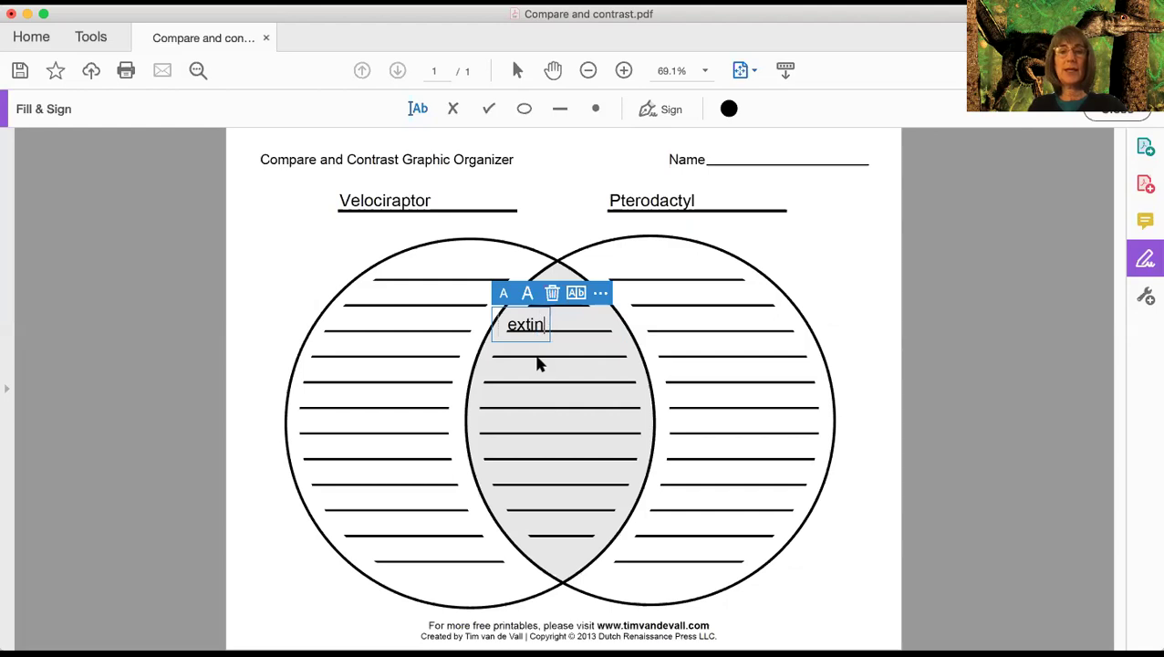
type("ct")
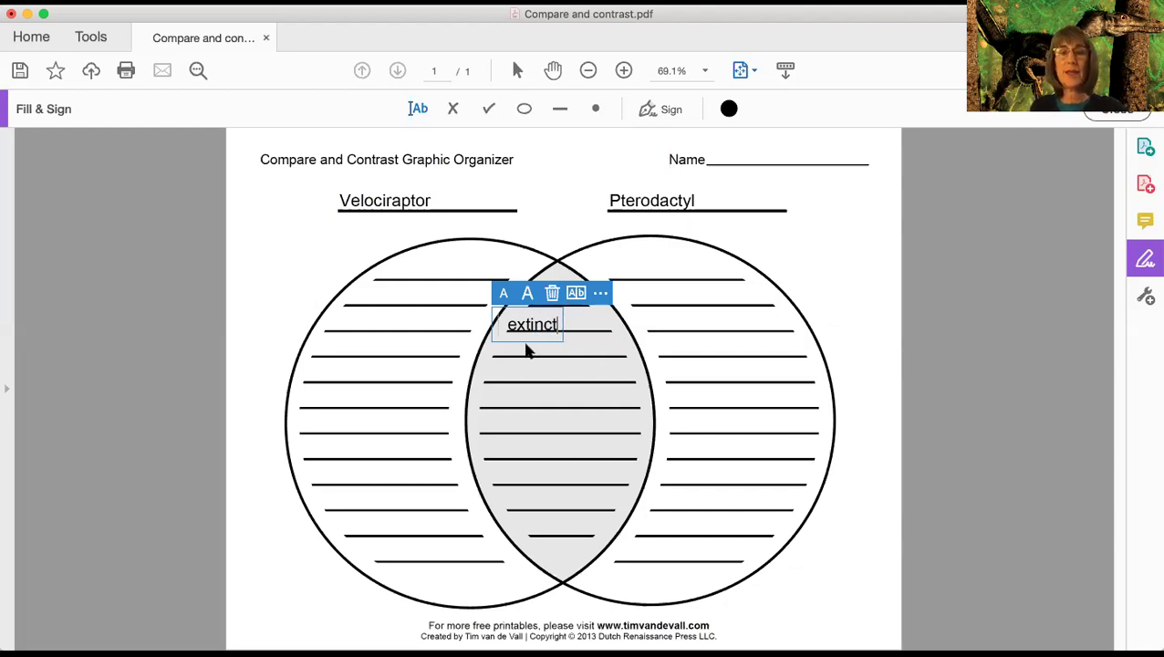
left_click(524, 346)
Add 'carnivore' on the third overlap line and start a fourth text box.
left_click(514, 345)
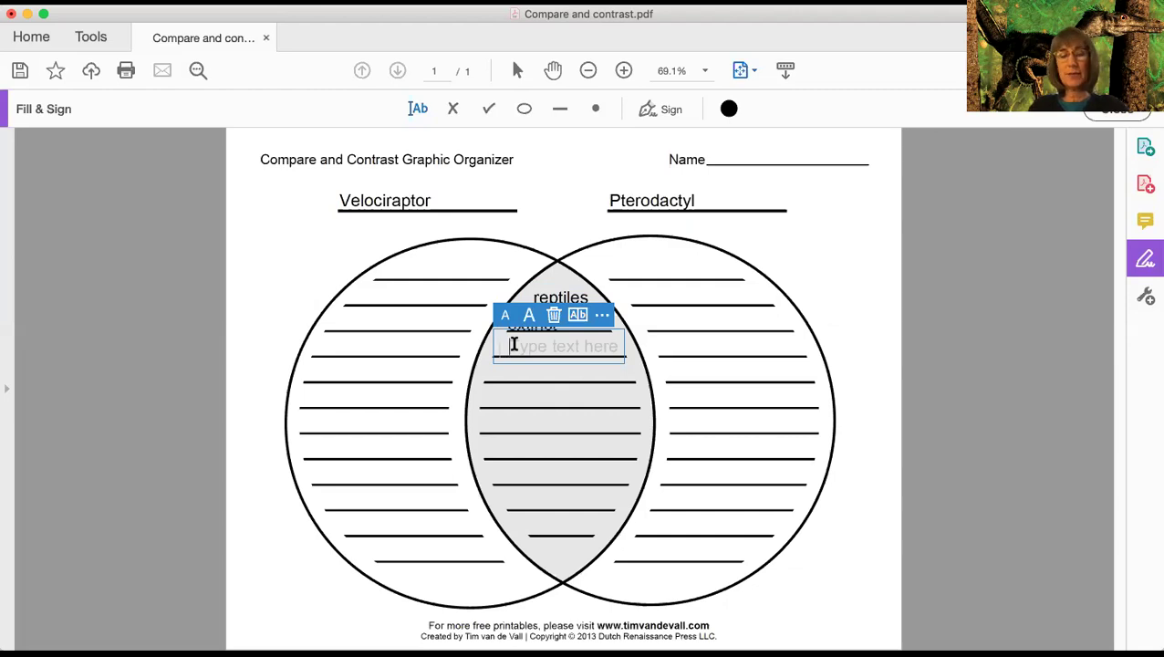
type("cadr")
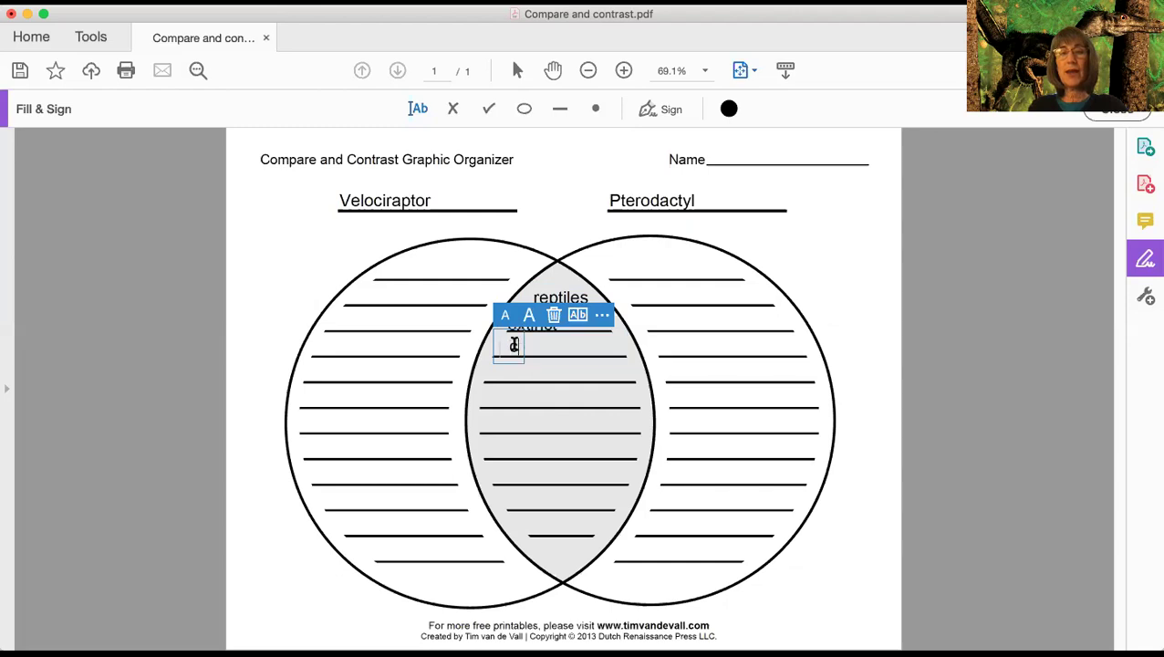
key("BackSpace")
key("BackSpace")
type("r")
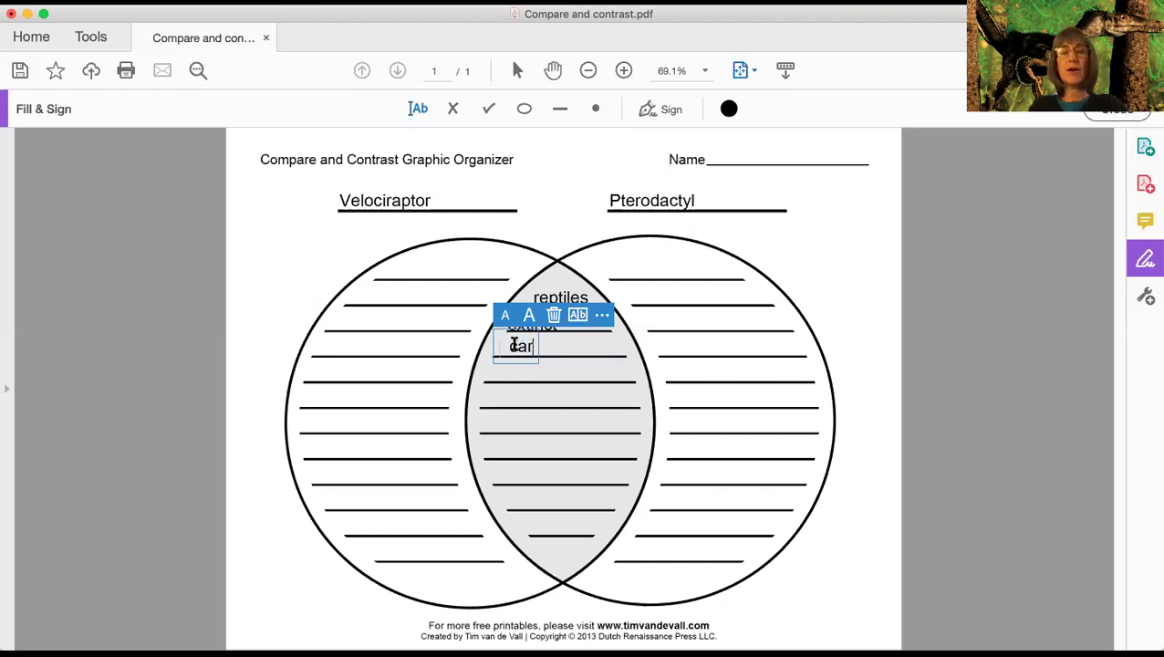
type("nivore")
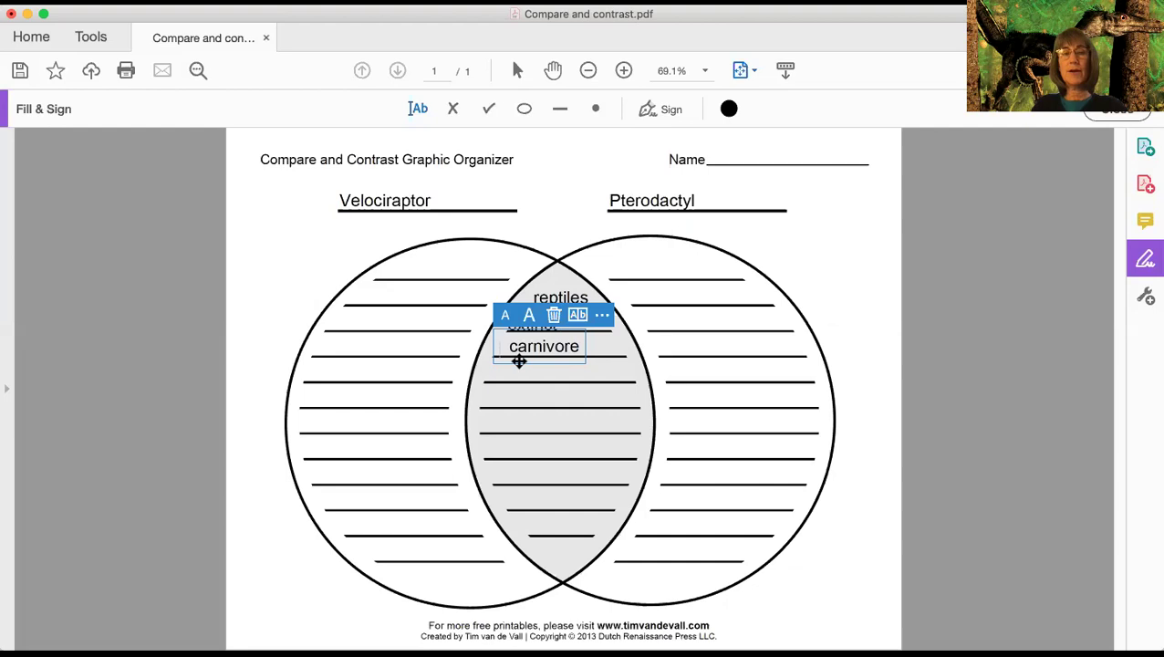
left_click(498, 373)
left_click(500, 372)
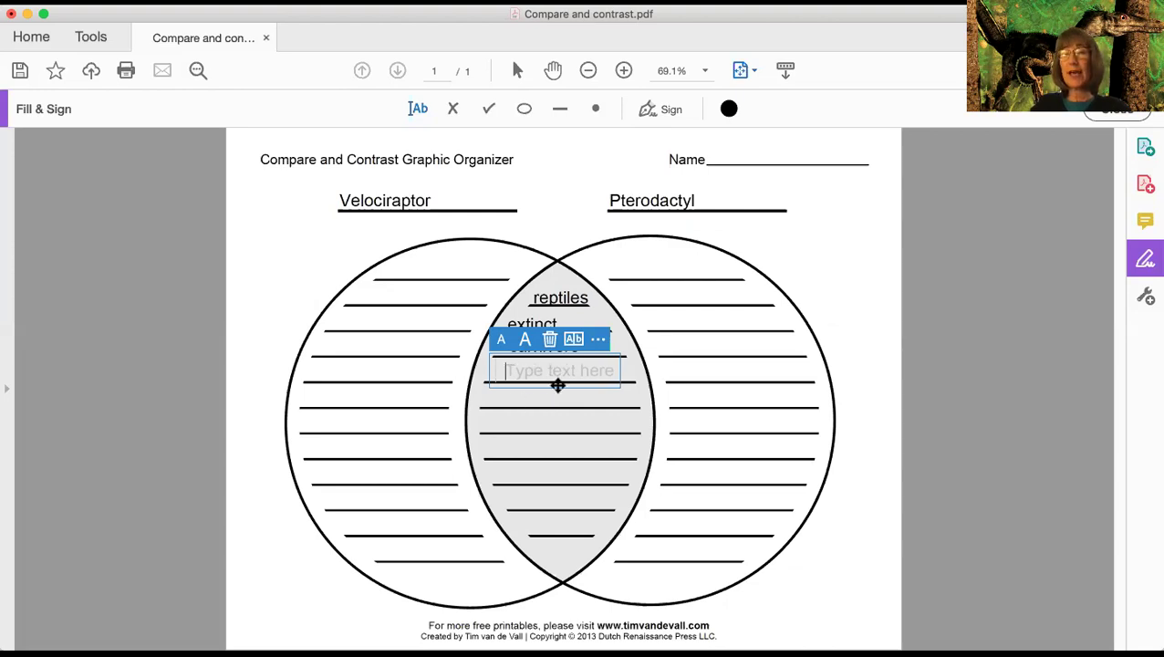
Discard the empty overlap box, then enter 'short arms' on the left and 'wings' on the right top lines.
left_click(399, 271)
left_click(400, 271)
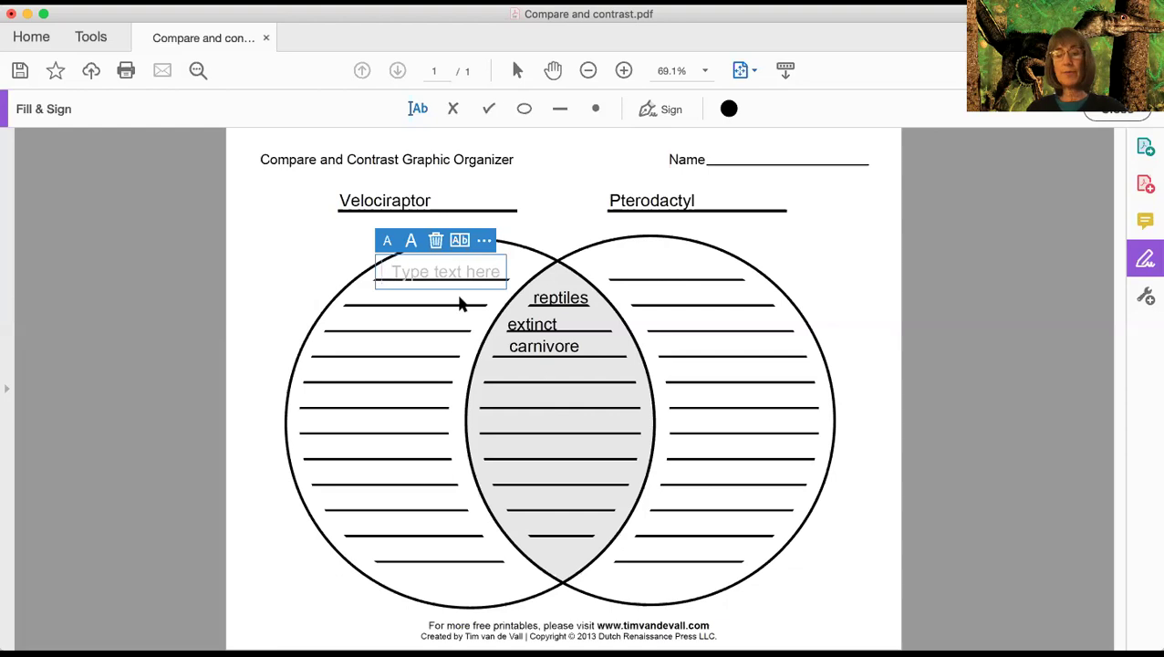
type("shor")
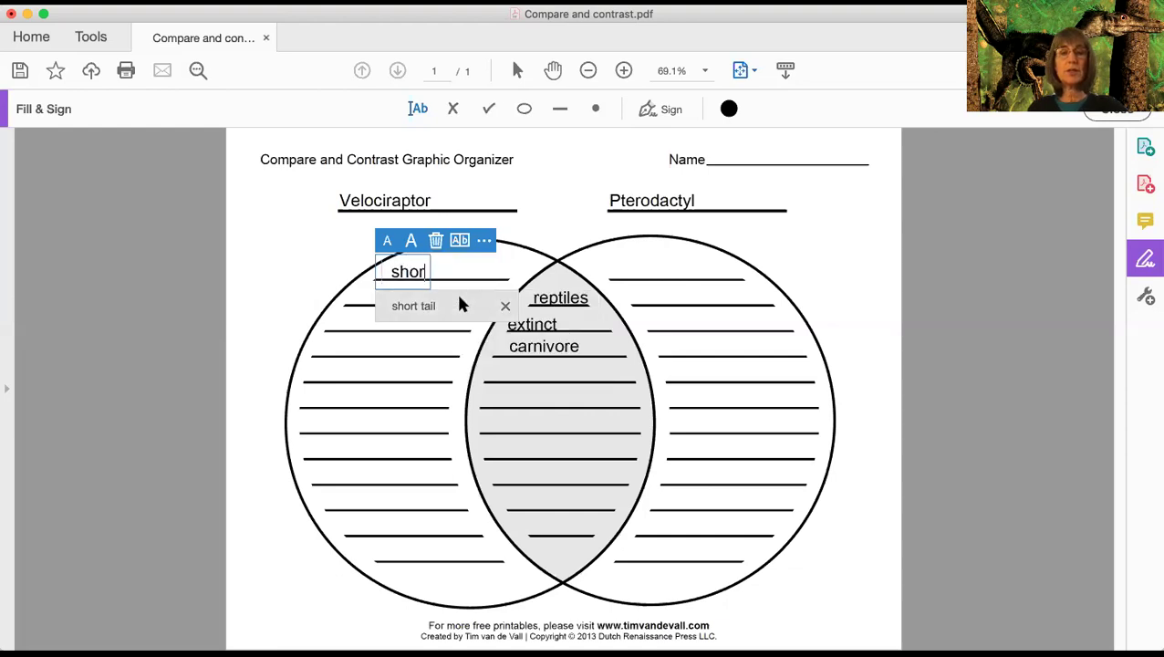
type("t arms")
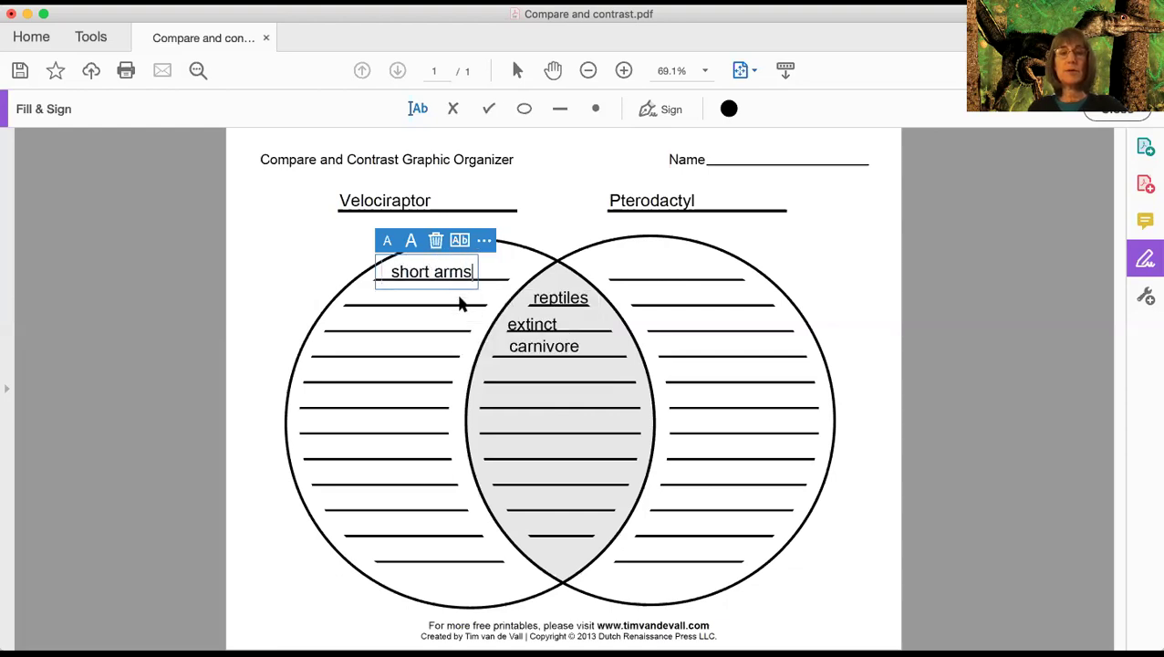
left_click(624, 270)
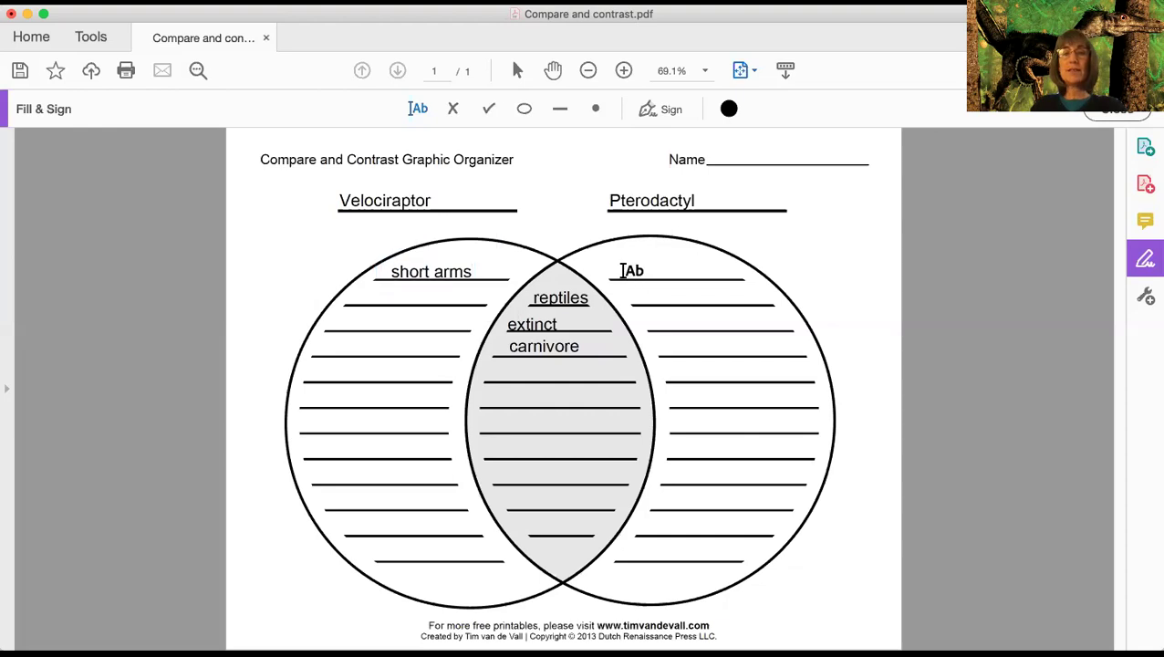
left_click(622, 271)
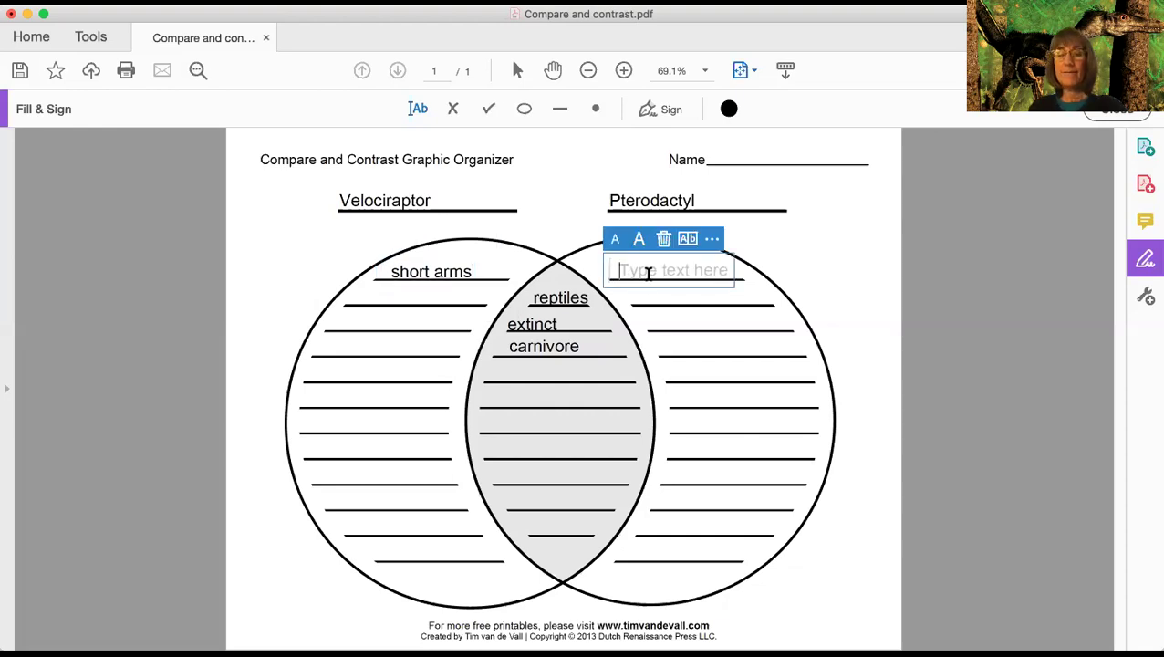
type("w")
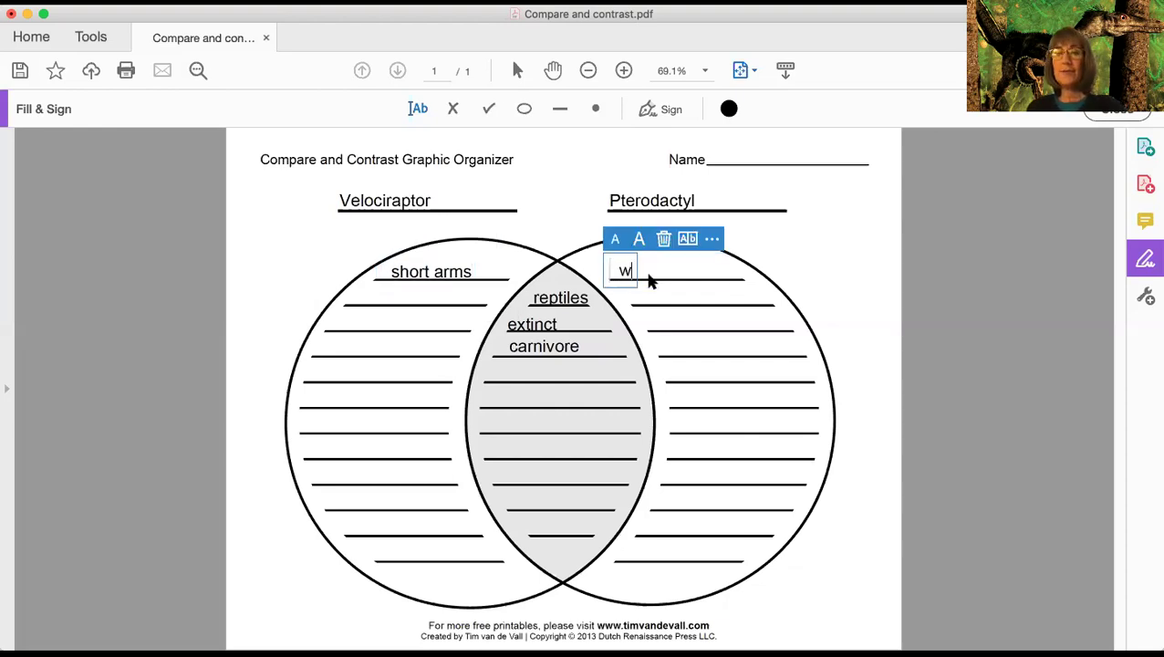
type("ings")
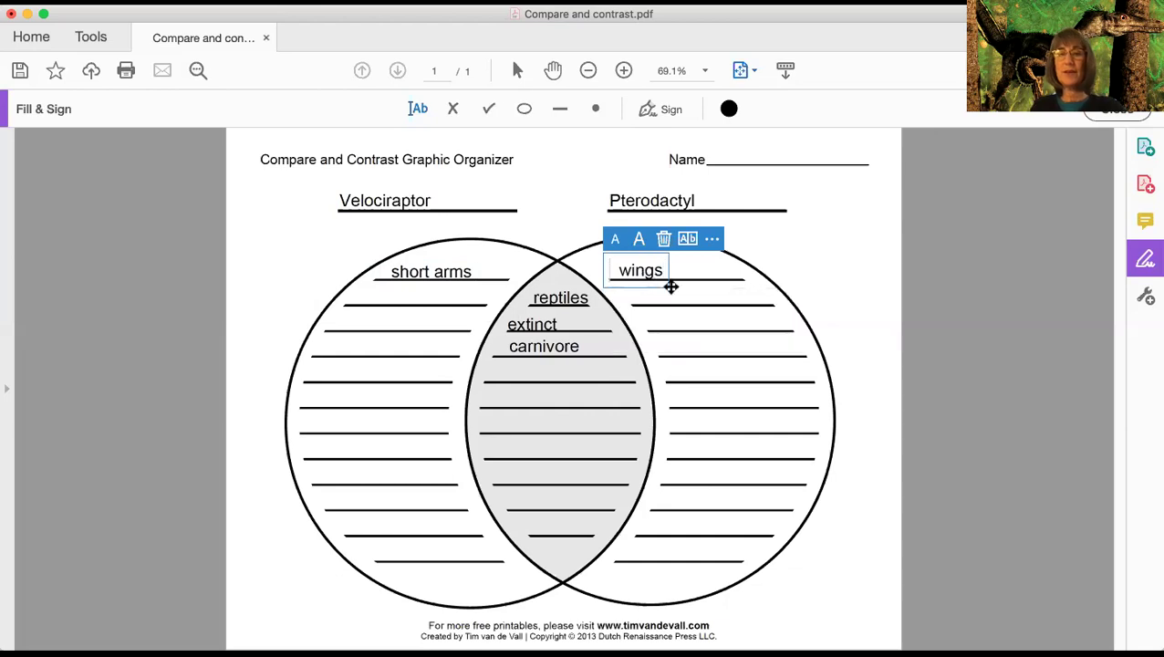
Enter 'size of a turkey' on the second Velociraptor line and 'size of a chicken' under wings.
left_click(368, 301)
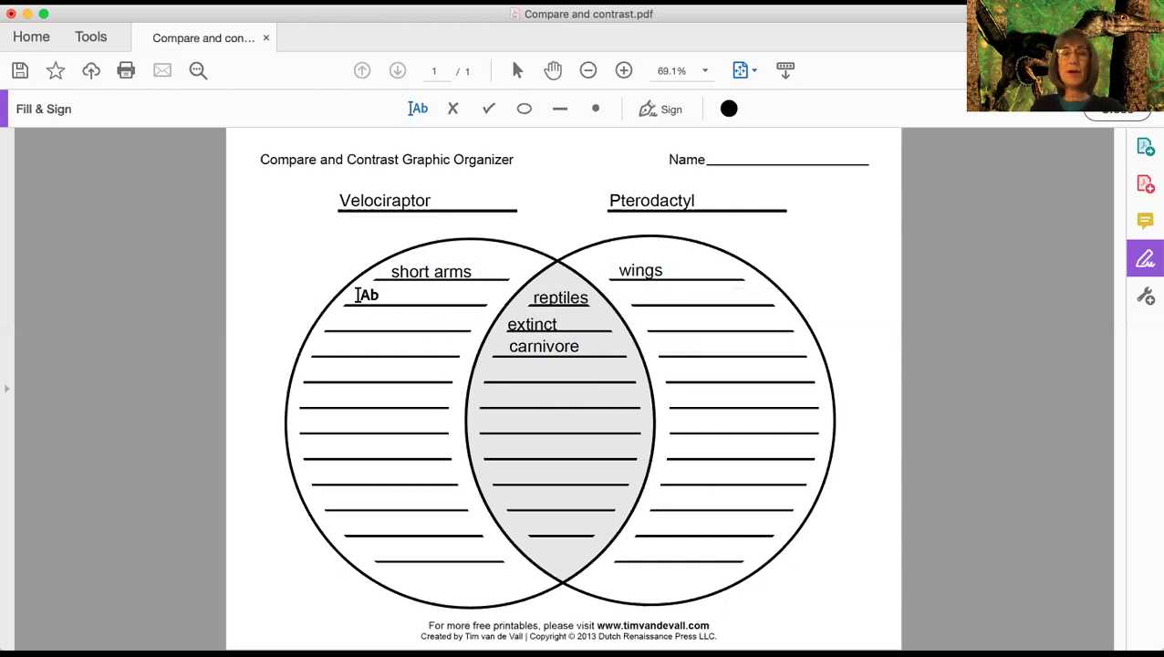
left_click(359, 294)
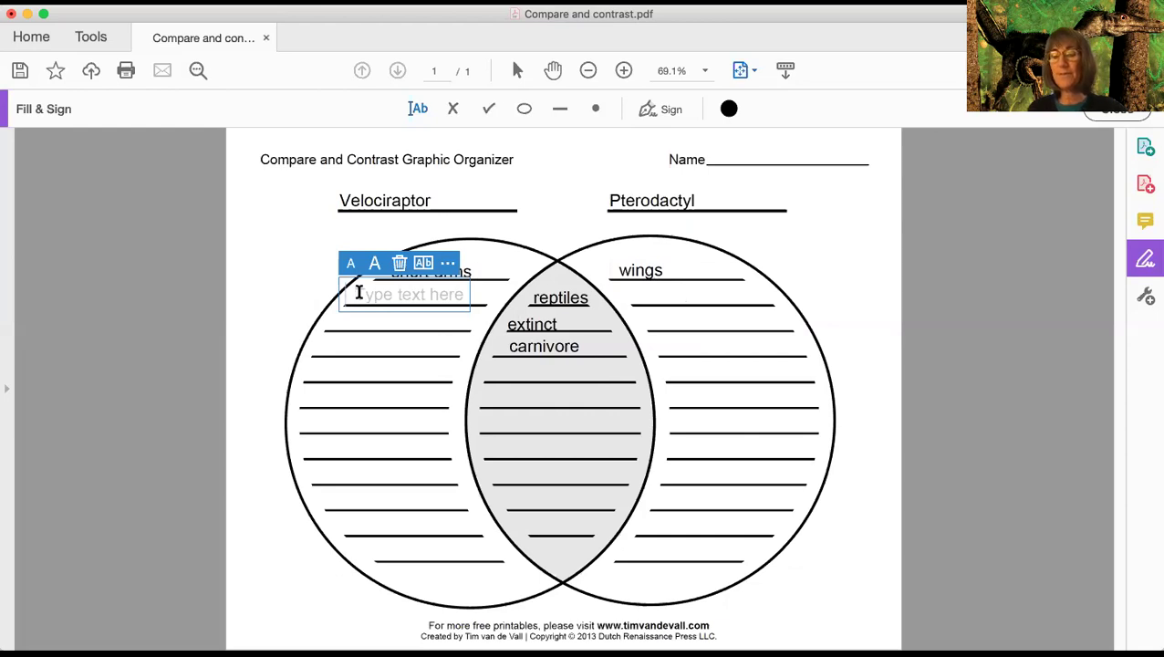
type("siz")
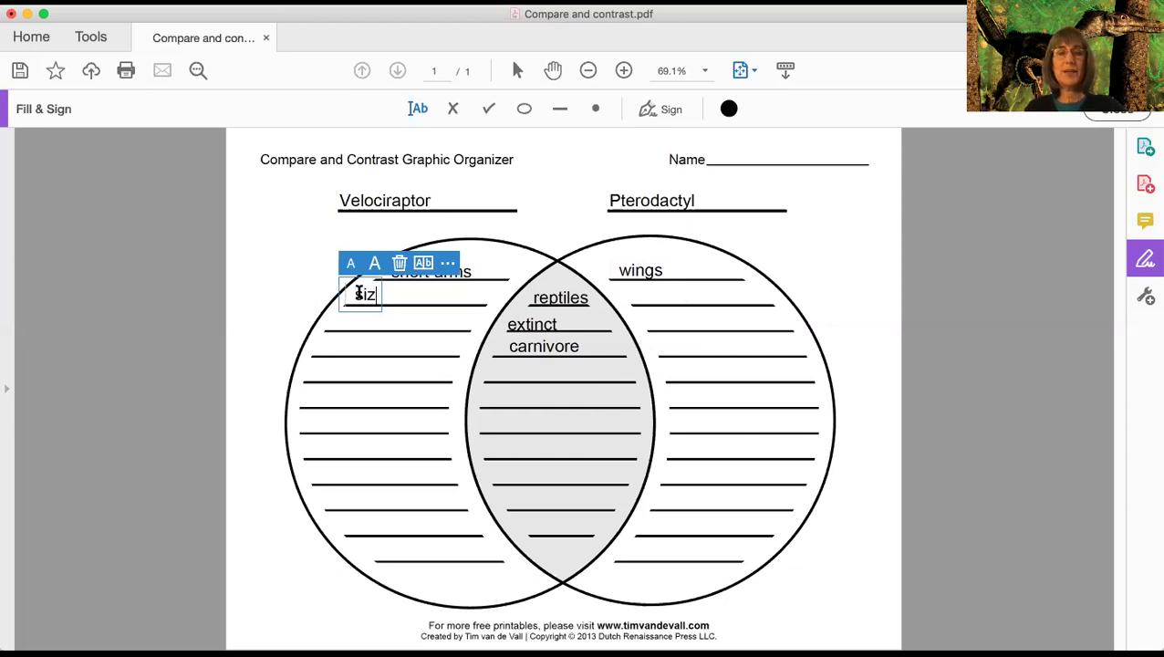
type("e of a tur")
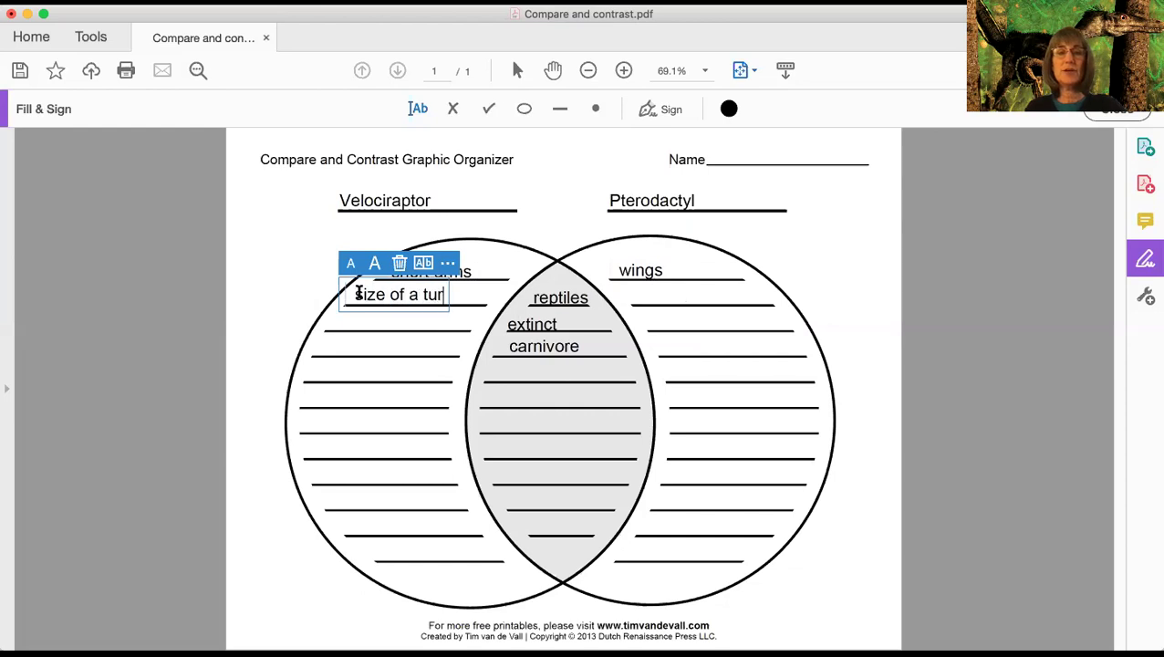
type("key")
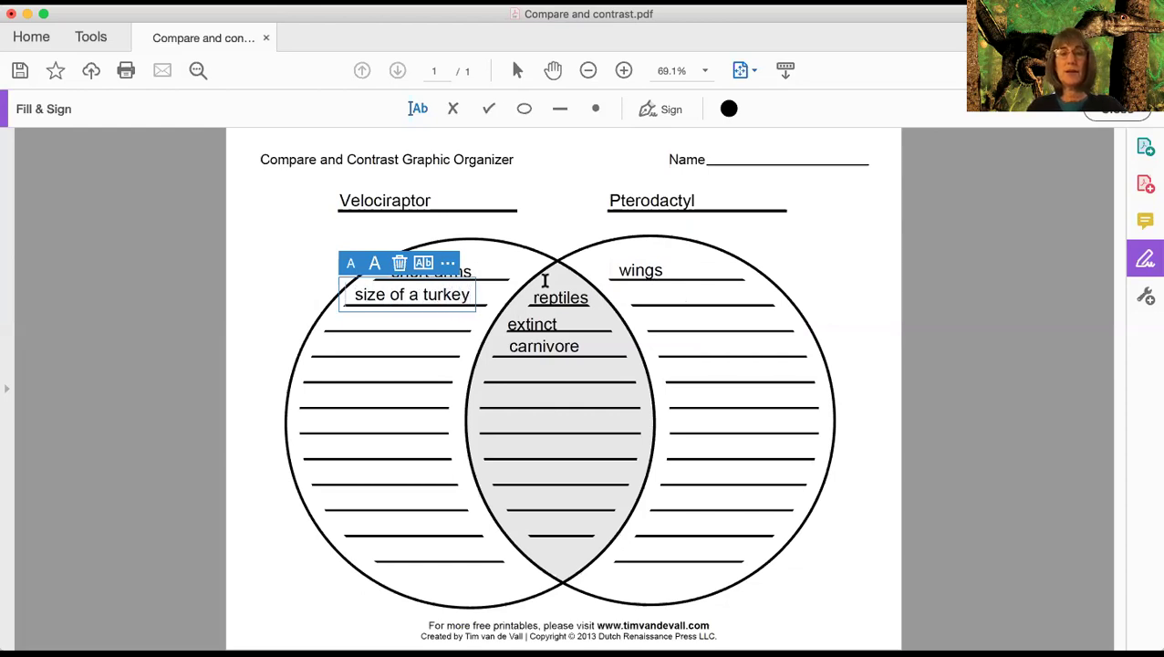
left_click(637, 295)
left_click(636, 293)
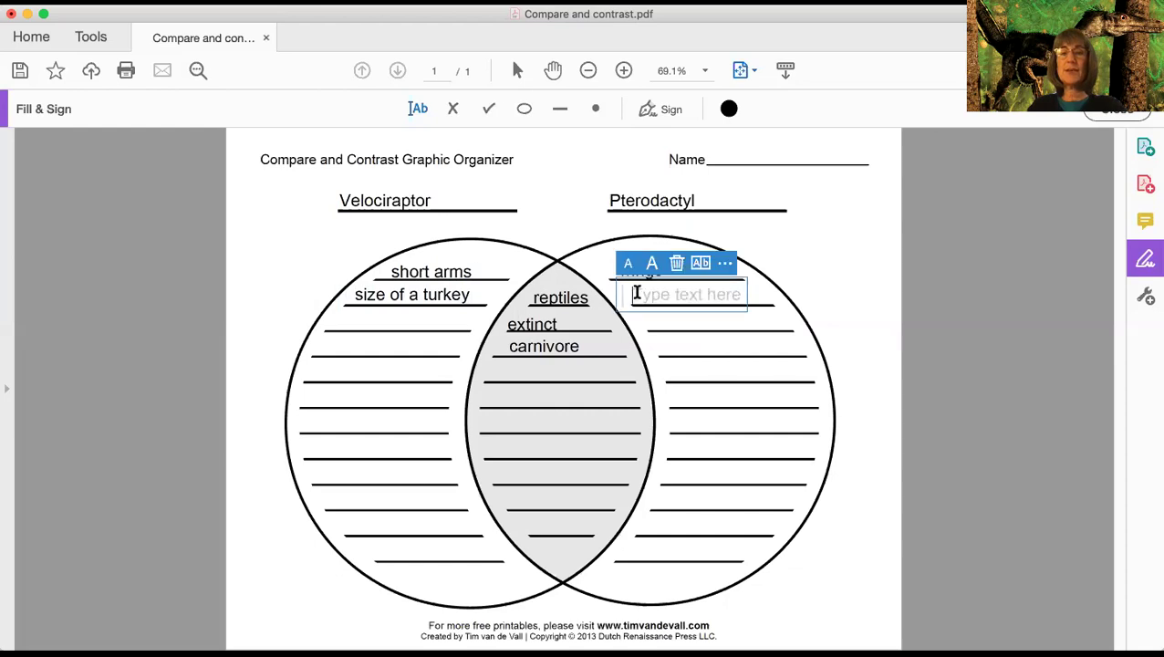
type("s")
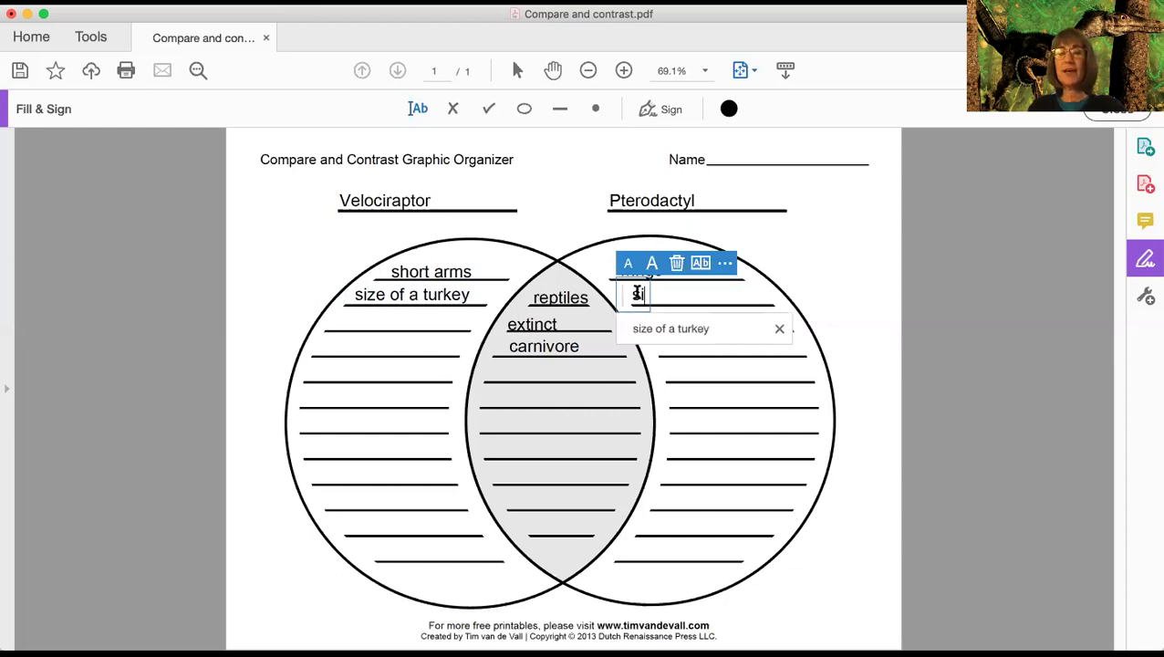
type("ize of ")
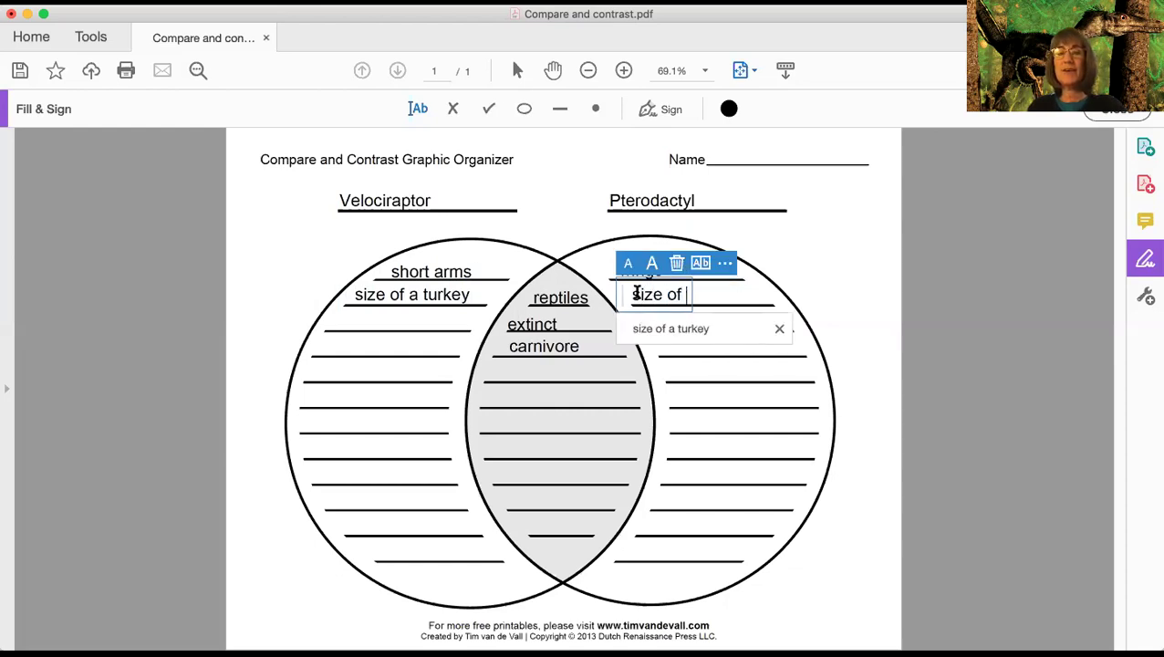
type("a chicken")
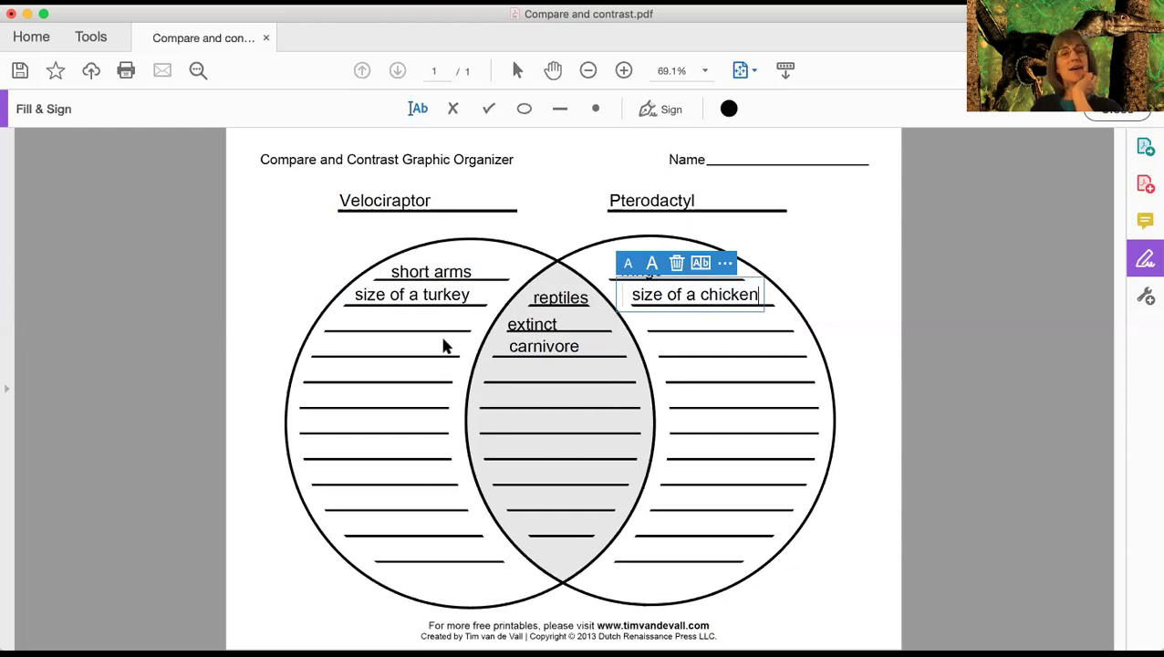
left_click(398, 322)
Type 'feathers' on the third Velociraptor line and 'skin' under size of a chicken.
left_click(369, 319)
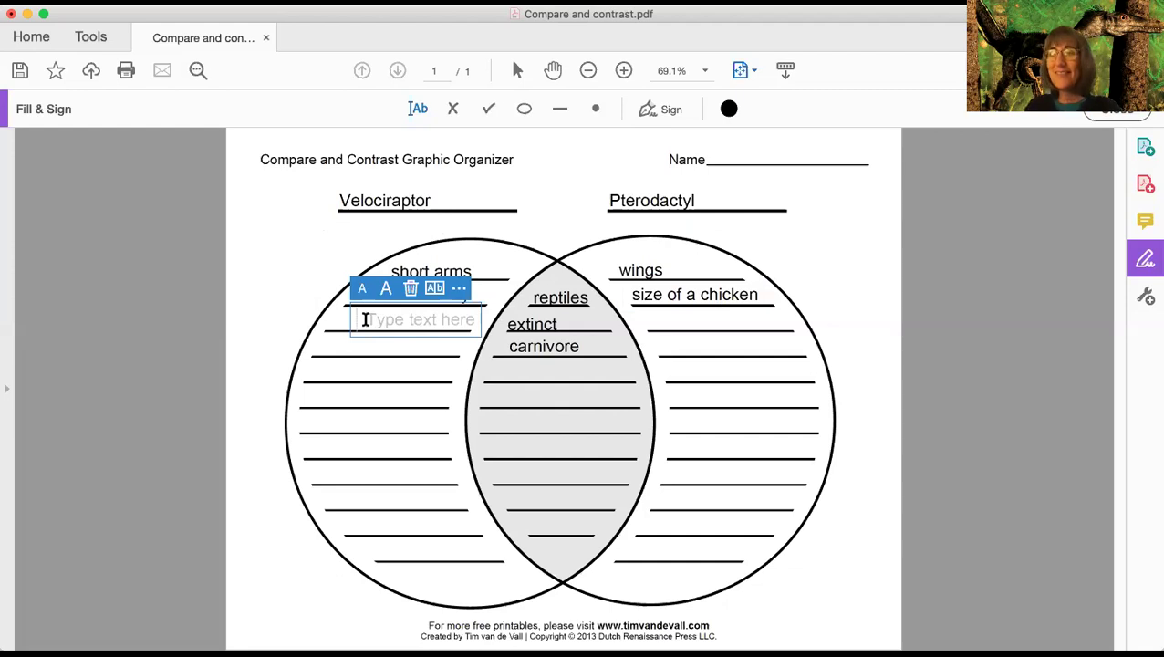
type("feathers")
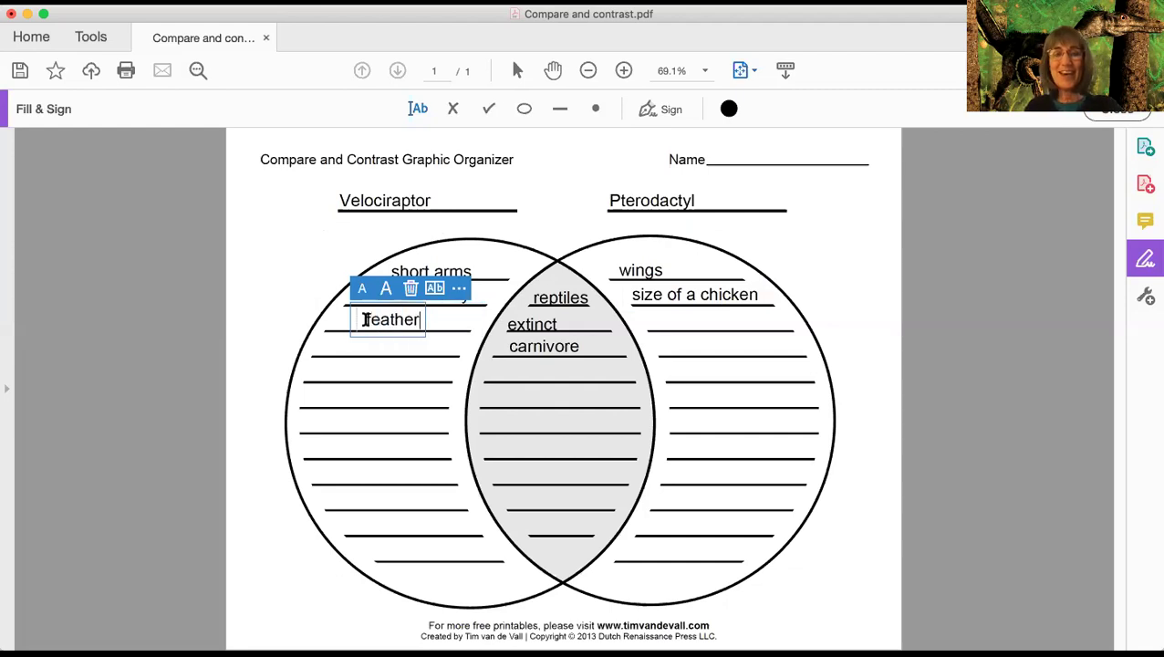
left_click(665, 333)
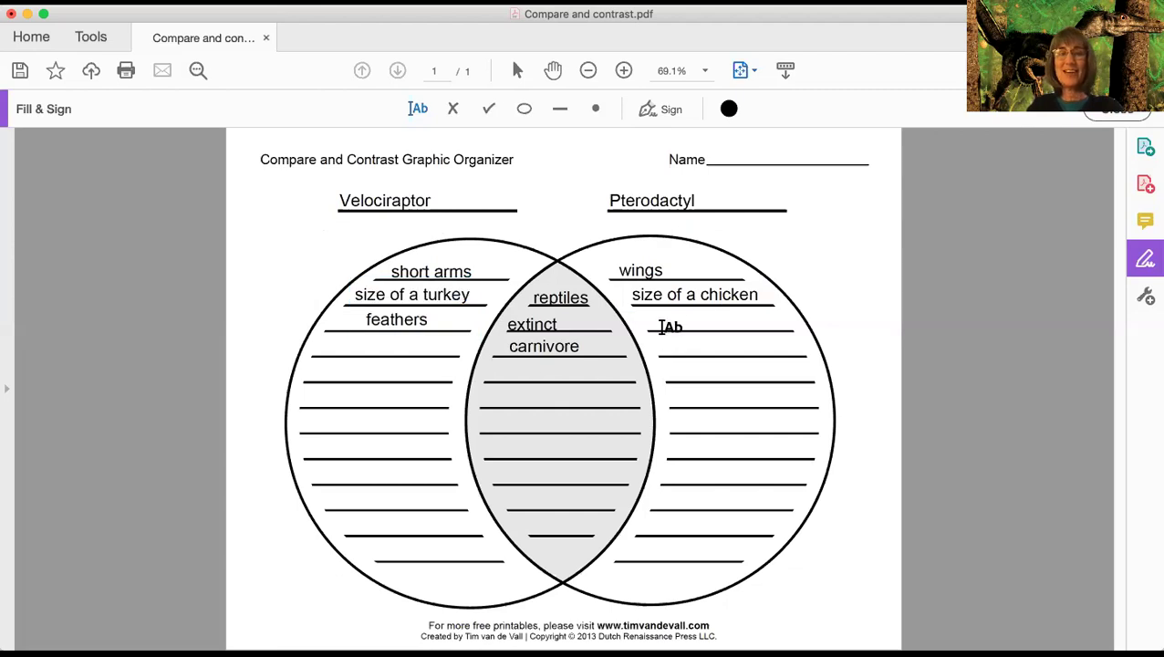
left_click(660, 317)
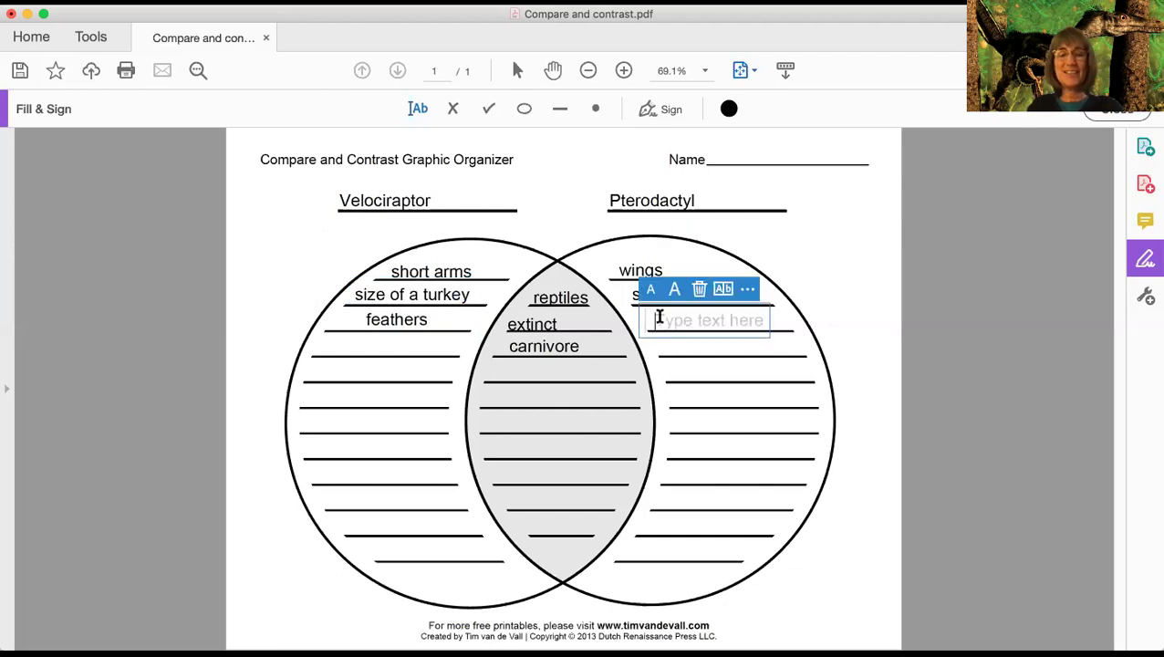
type("gkin")
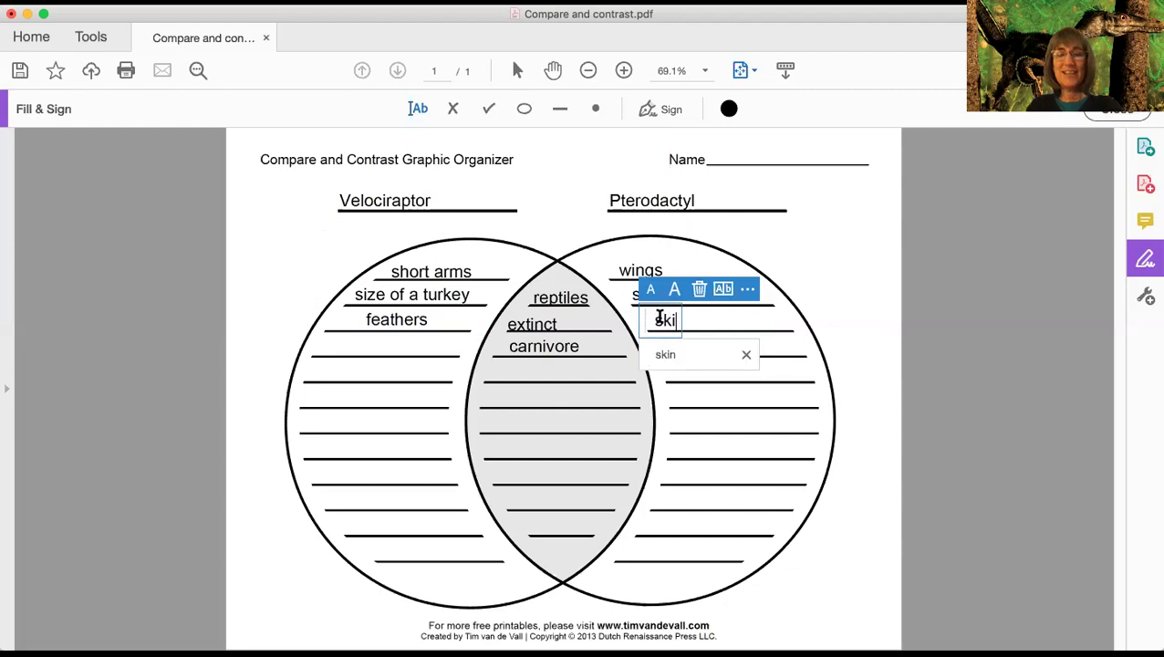
left_click(374, 341)
left_click(367, 342)
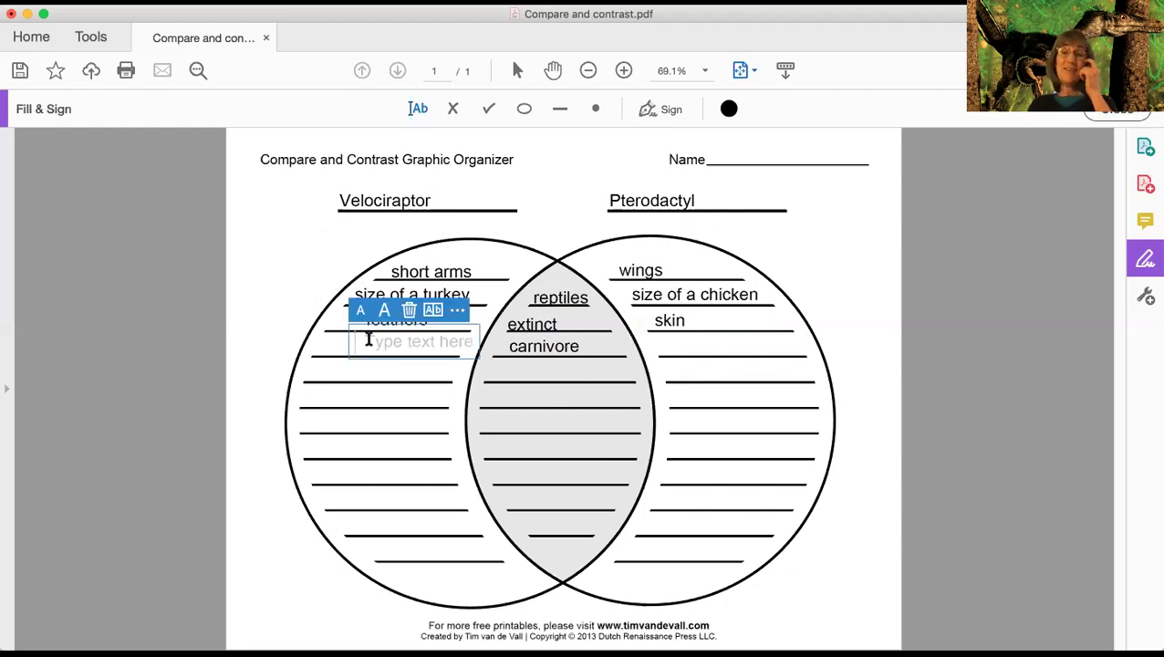